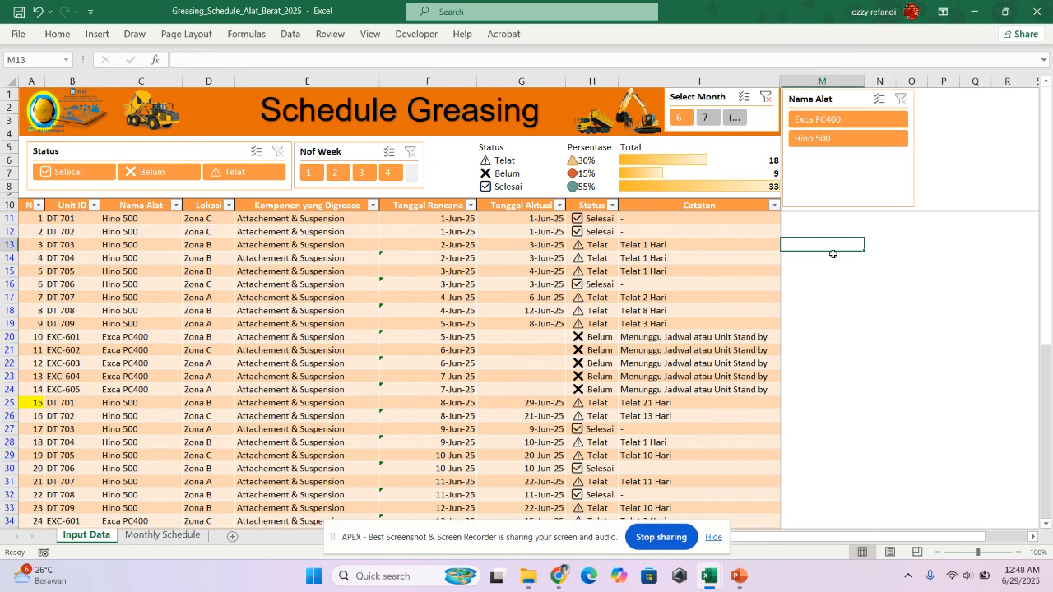
Step: Examine the first records of the Unit ID and Nama Alat columns in the greasing schedule
scroll(252, 284, down, 3)
scroll(250, 291, up, 3)
click(123, 219)
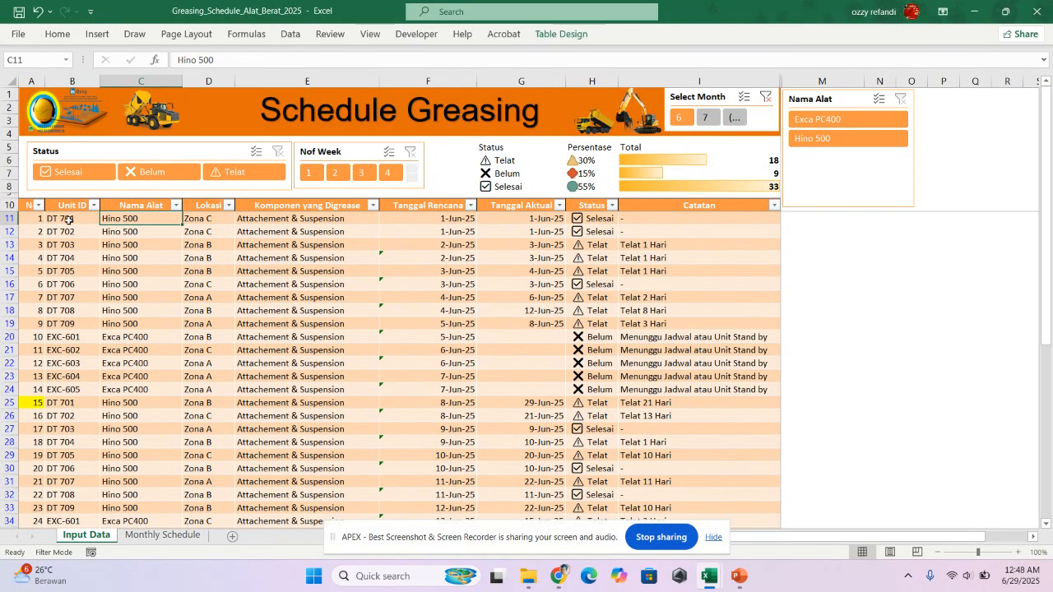
click(68, 220)
click(110, 220)
click(74, 220)
key(Up)
key(Down)
key(Up)
key(Down)
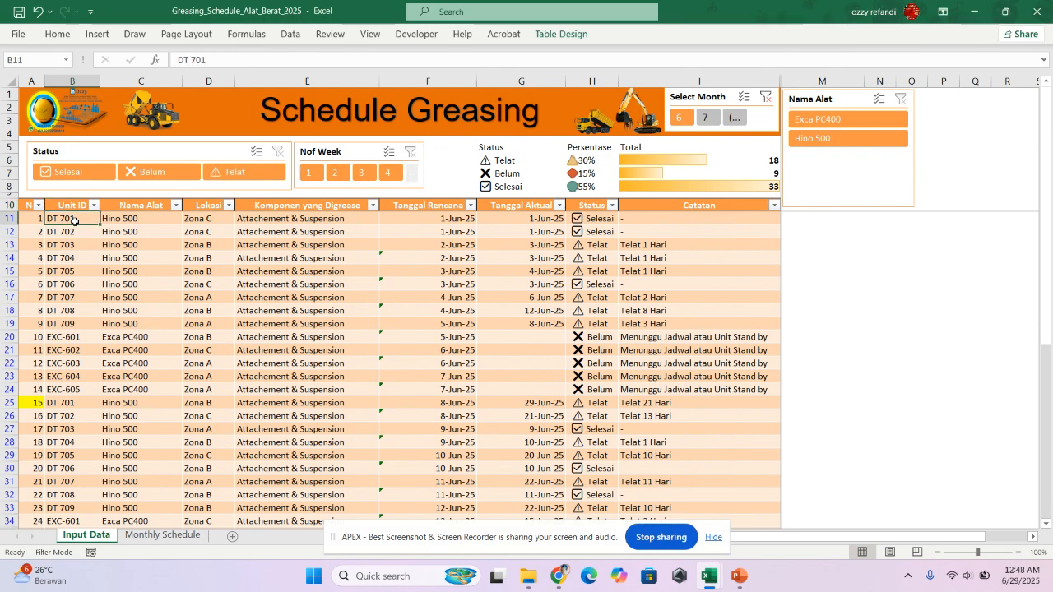
Step: Review the schedule's column headers one by one from Unit ID across to Status
key(Up)
key(Right)
key(Right)
key(Down)
key(Up)
key(Right)
key(Down)
key(Up)
key(Right)
key(Down)
key(Up)
key(Right)
key(Down)
key(Up)
key(Left)
key(Right)
key(Right)
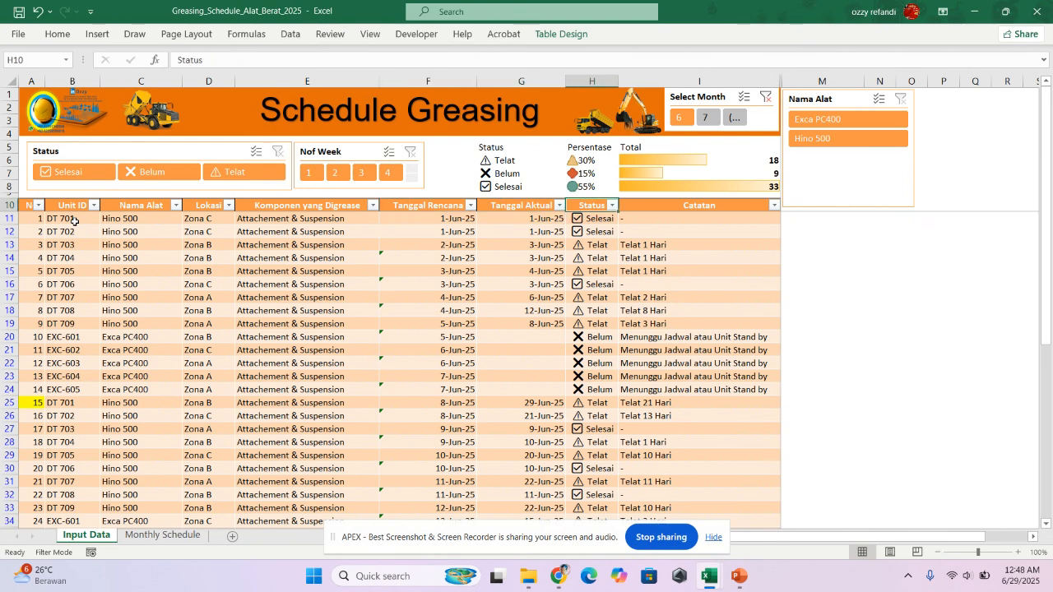
Step: Inspect the formulas behind Status and Catatan in the first schedule record, H11 and I11
key(Down)
key(Right)
key(Left)
key(Right)
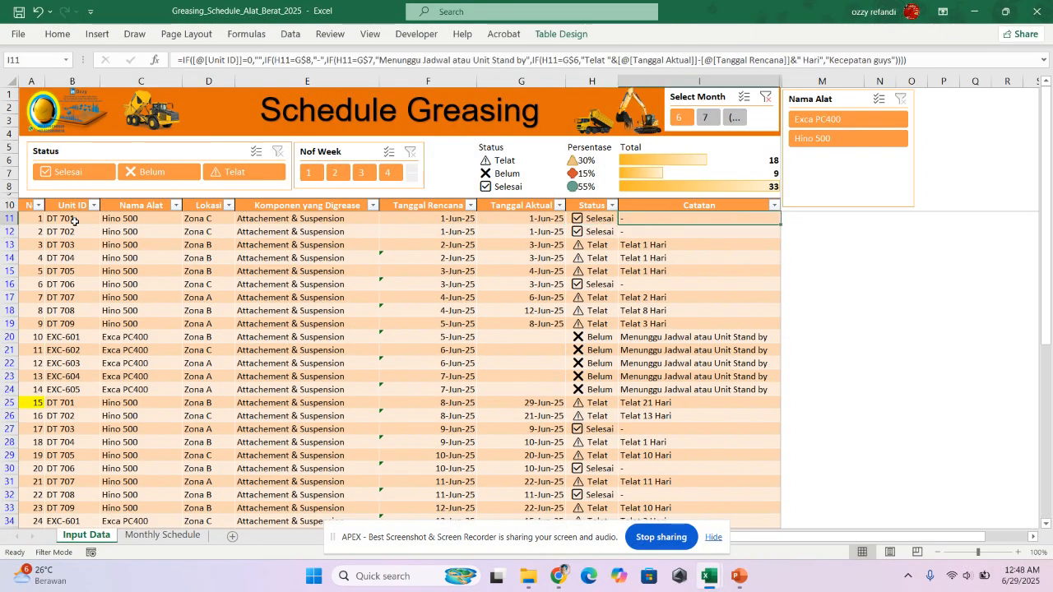
key(Left)
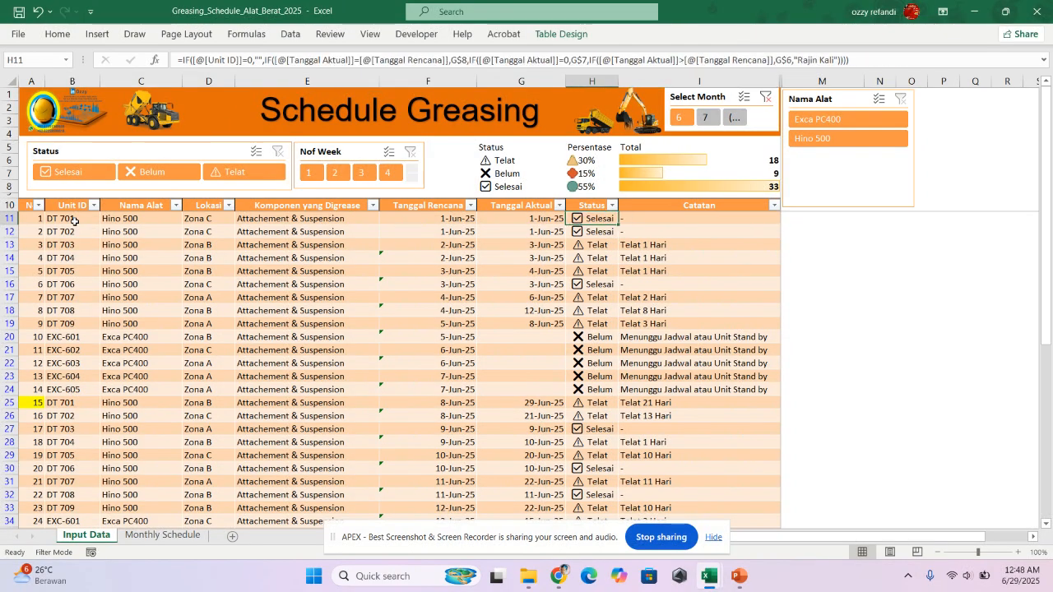
Step: Select the header cells from No through Tanggal Rencana in row 10
key(Left)
key(Left)
key(Left)
key(Left)
key(Left)
key(Left)
key(Left)
key(Up)
key(Right)
key(Left)
key(Right)
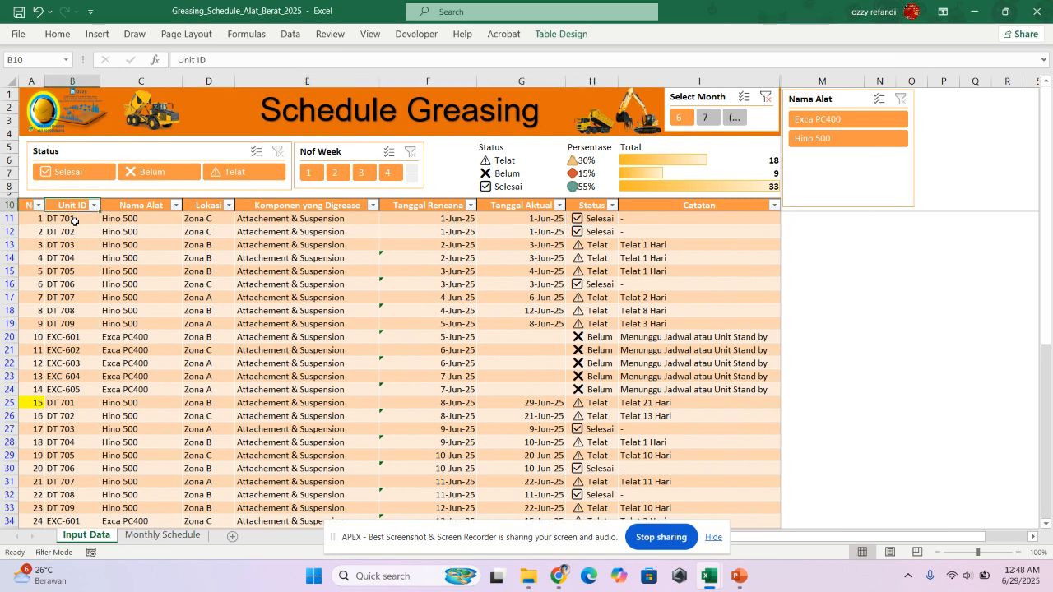
key(Left)
key(shift+Right)
key(shift+Right)
key(shift+Right)
key(shift+Right)
key(shift+Right)
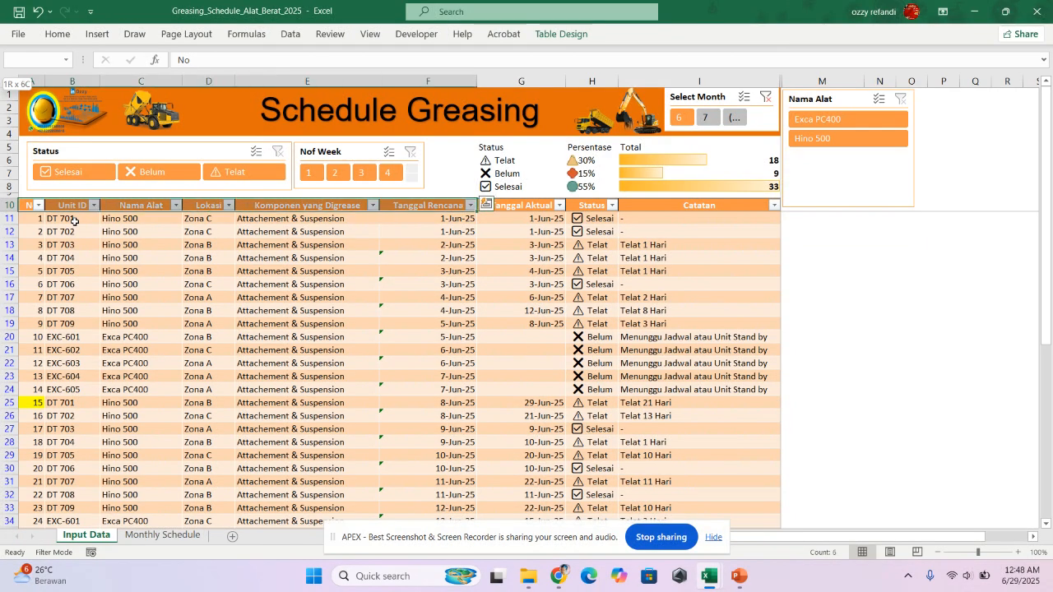
Step: Examine the manually filled columns by stepping through the headers up to Tanggal Rencana
key(Right)
key(Left)
key(Right)
key(Right)
key(Right)
key(Right)
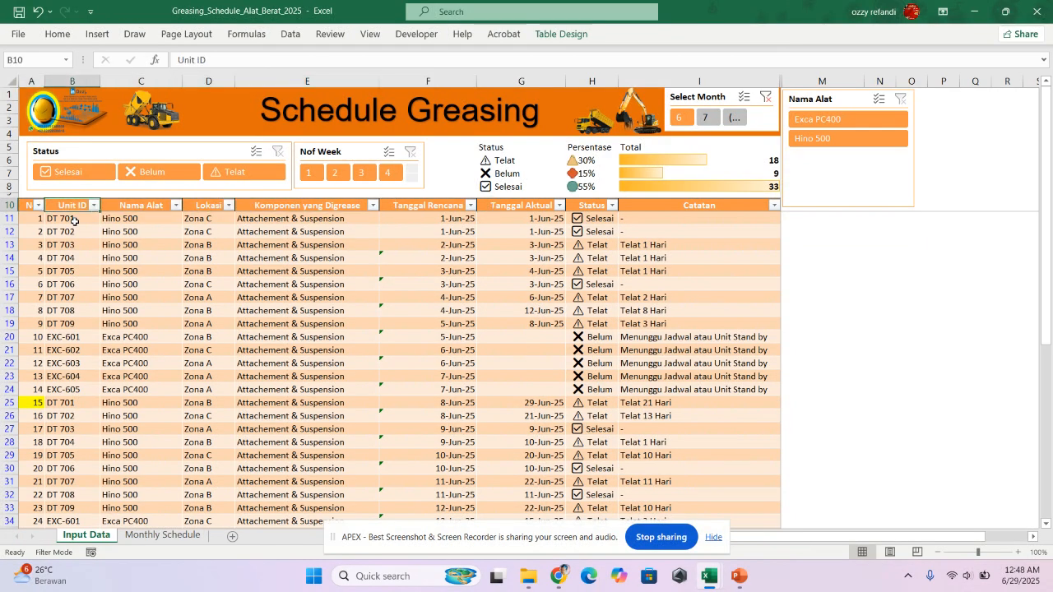
key(Right)
key(Right)
key(Left)
key(Left)
key(Left)
key(Right)
key(Right)
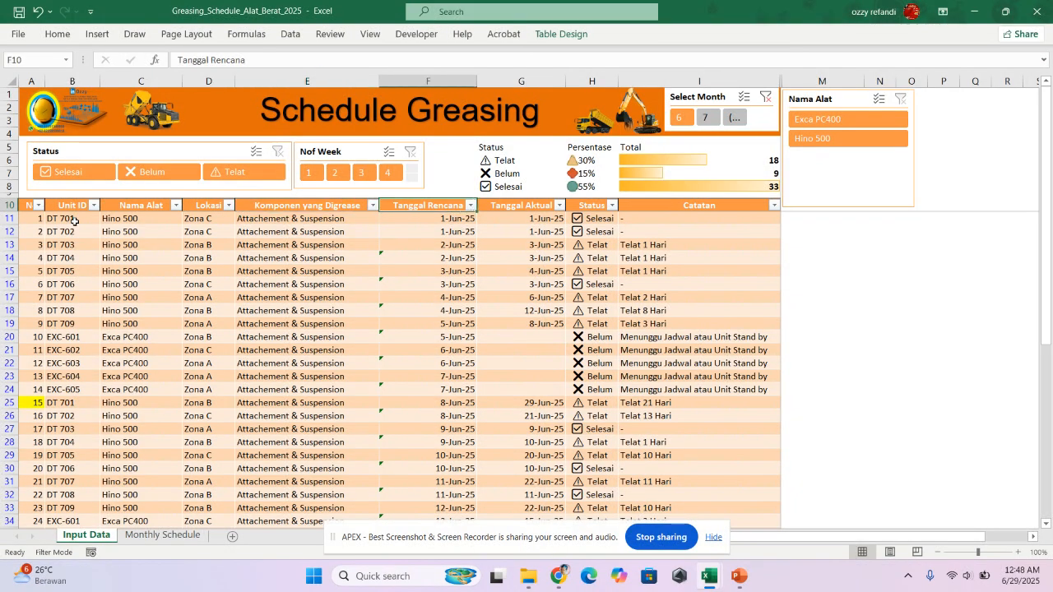
Step: Select the Unit ID entries from B12 down to the table's last record and review the listed units
scroll(78, 235, down, 5)
scroll(83, 243, up, 5)
click(75, 231)
key(ctrl+shift+Down)
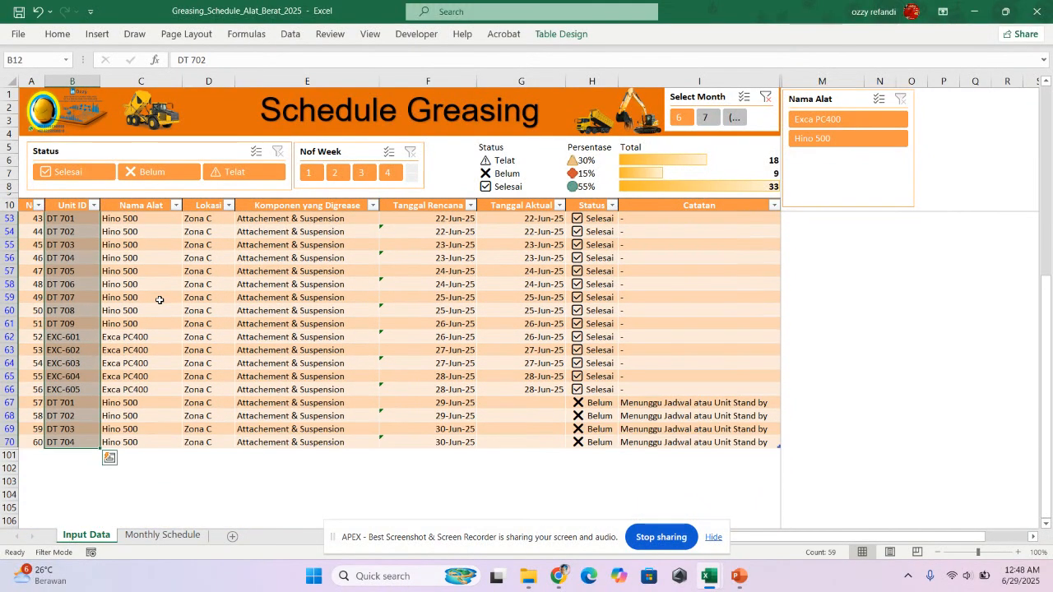
scroll(387, 309, up, 2)
scroll(387, 309, down, 2)
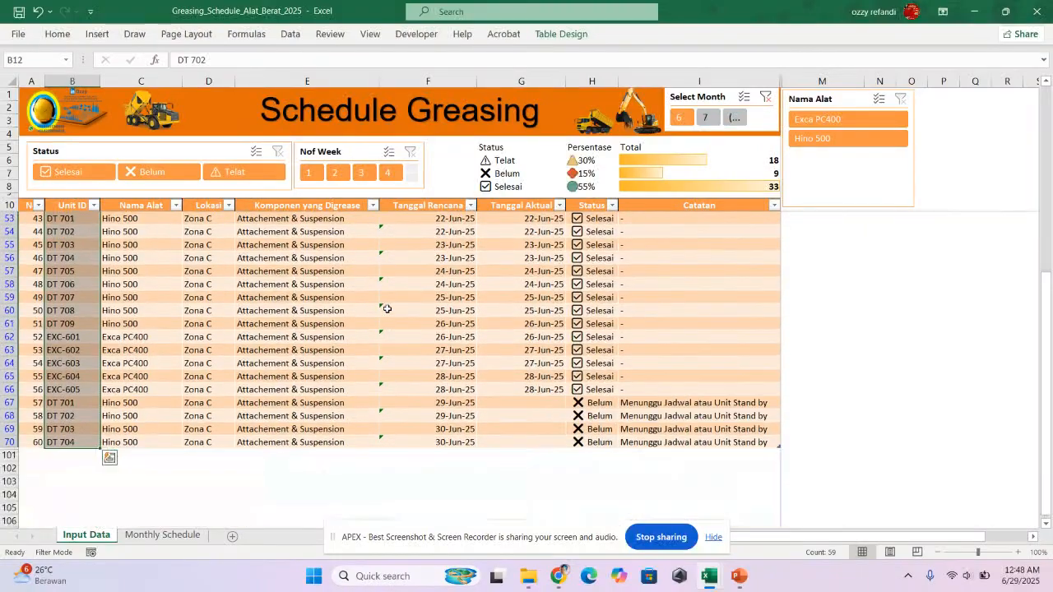
scroll(386, 309, up, 3)
scroll(387, 309, up, 12)
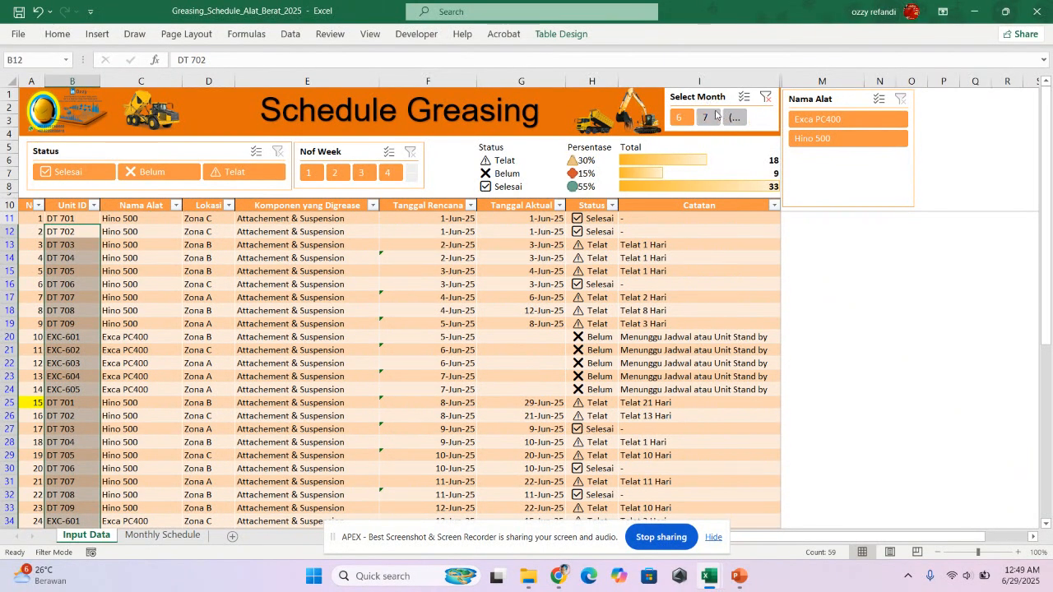
Step: Clear the Select Month filter and show only the records of month 7
click(765, 98)
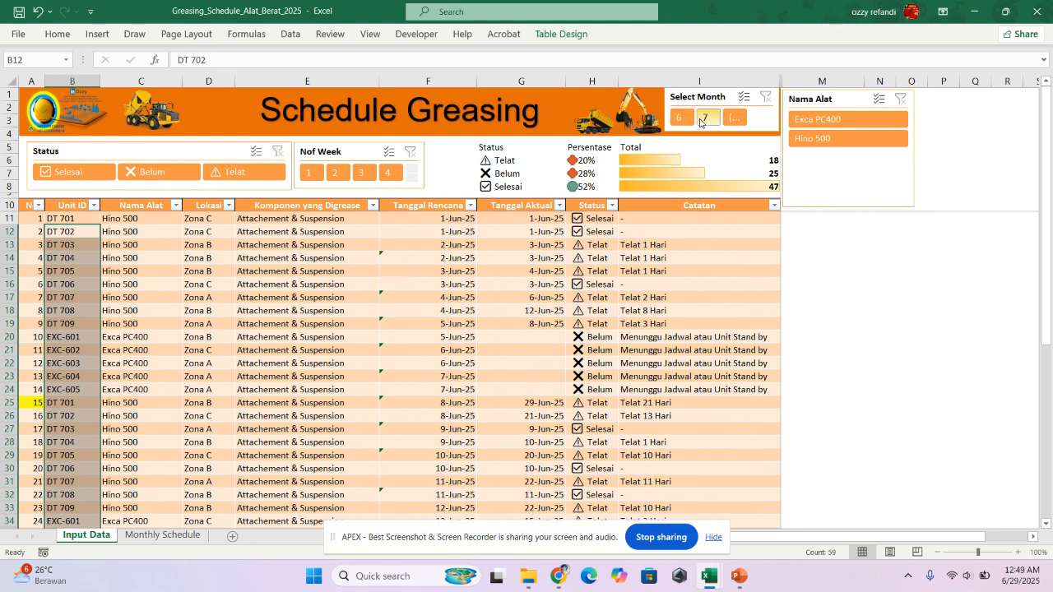
click(707, 117)
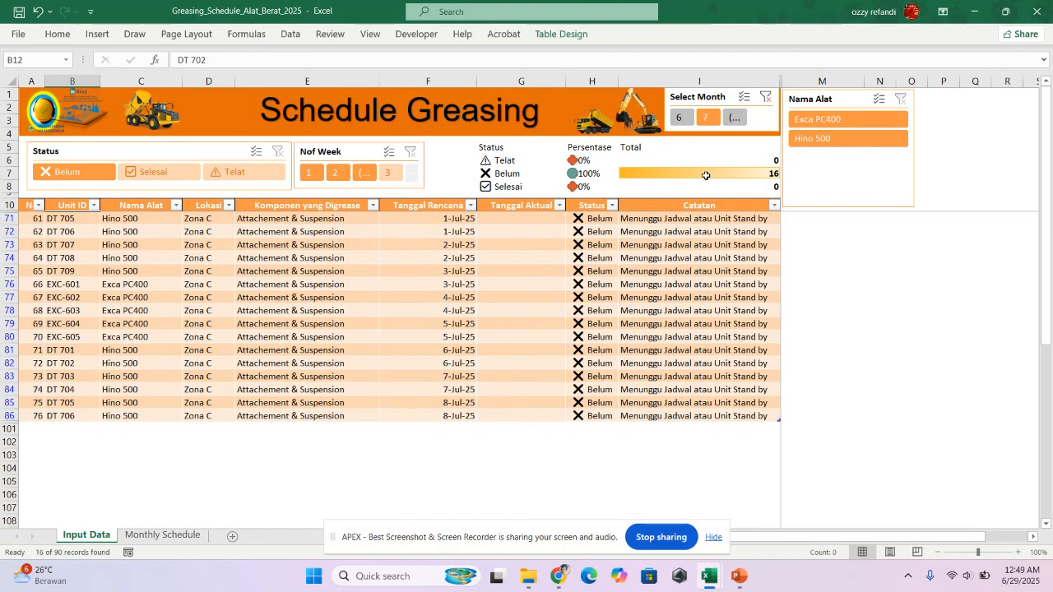
Step: Filter the schedule to month 6 and look over its records
click(688, 118)
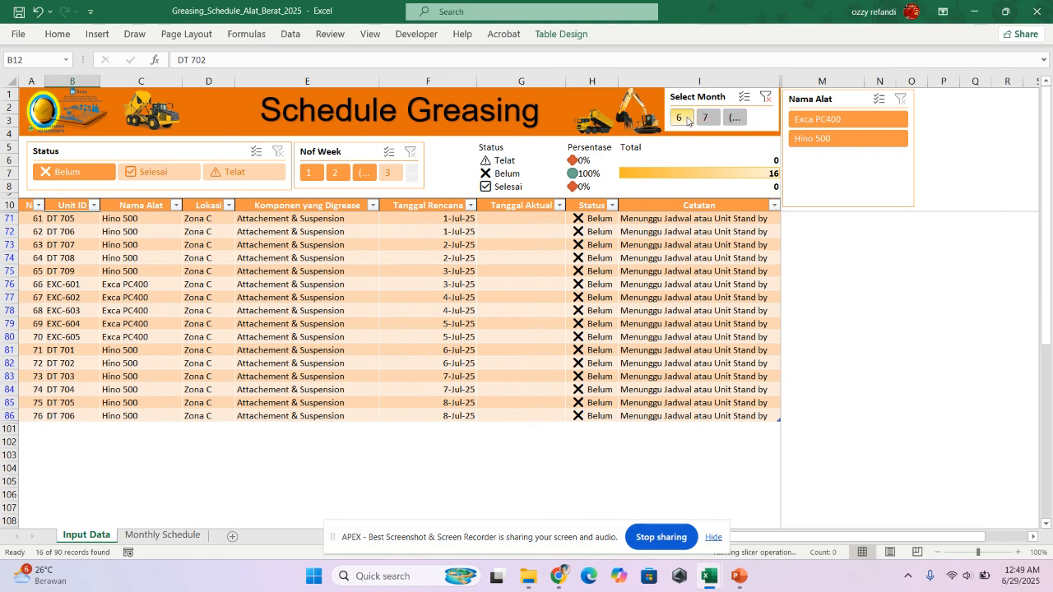
click(500, 268)
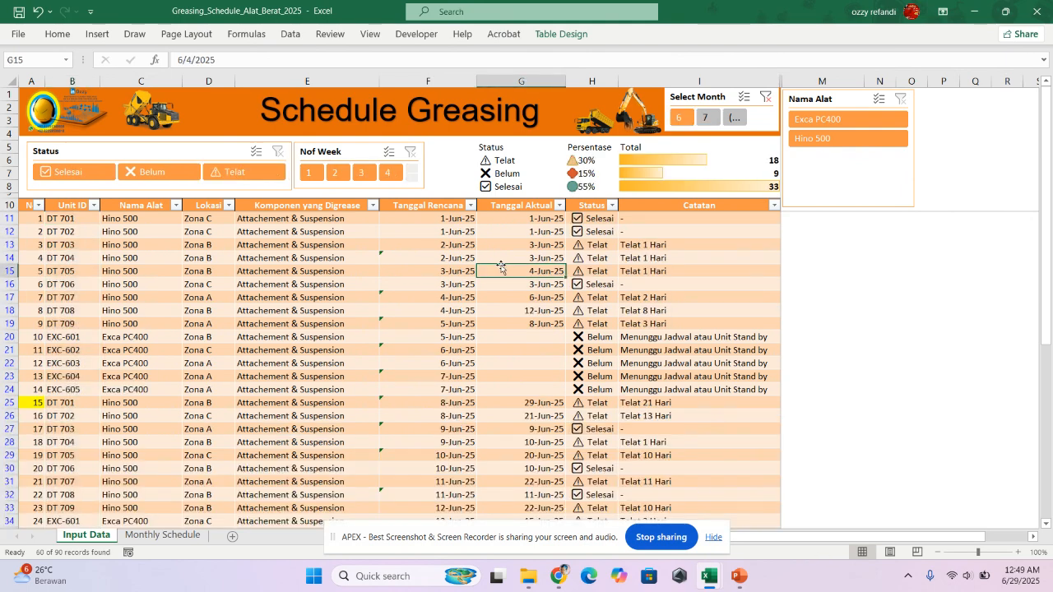
click(340, 269)
click(134, 221)
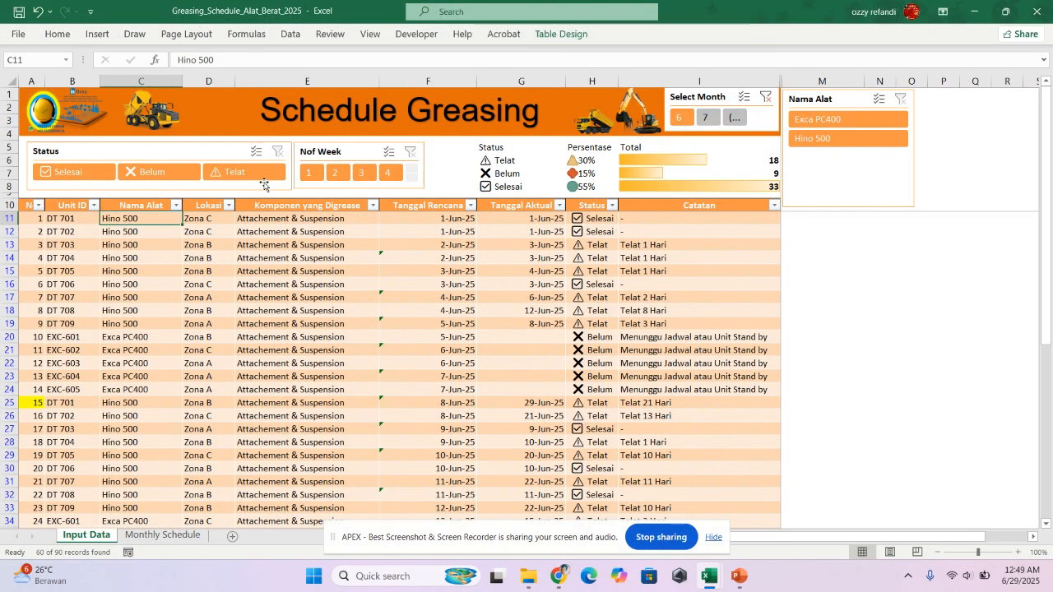
Step: Filter the schedule by week number, viewing weeks 1, 2, 3 and 4 in turn
click(313, 176)
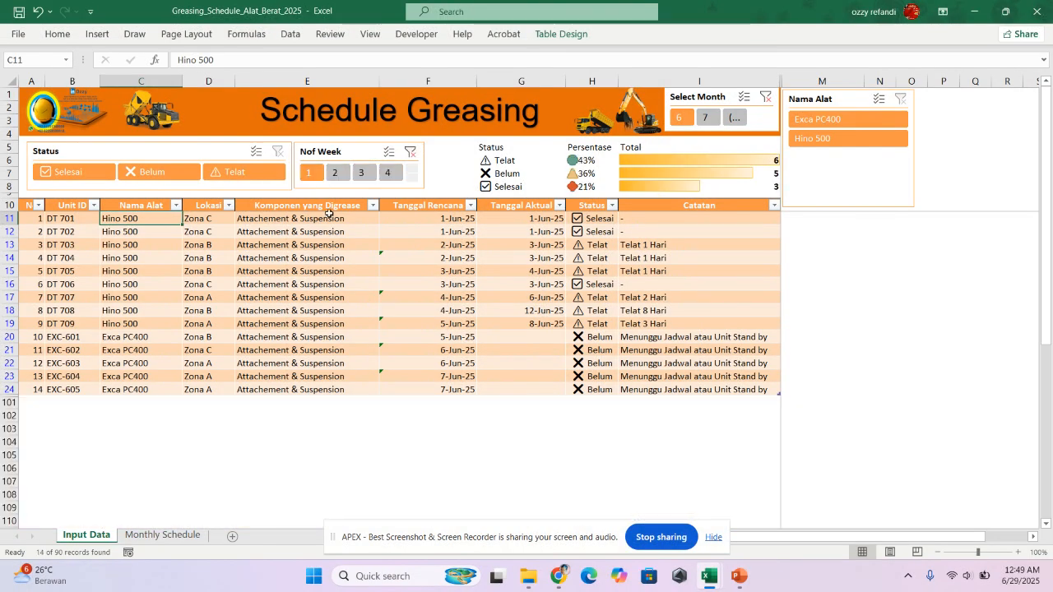
click(335, 174)
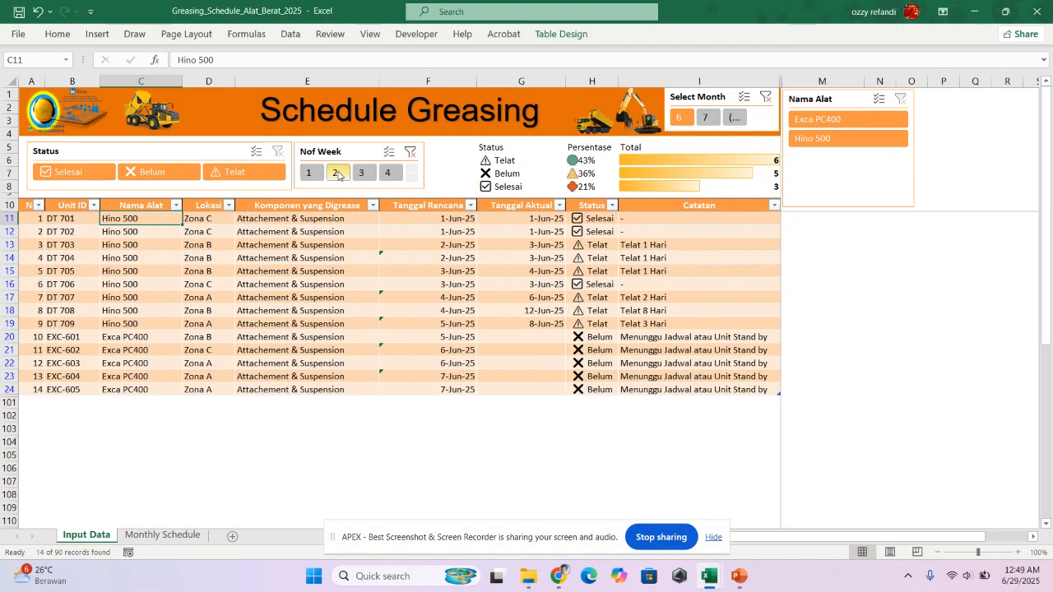
click(357, 174)
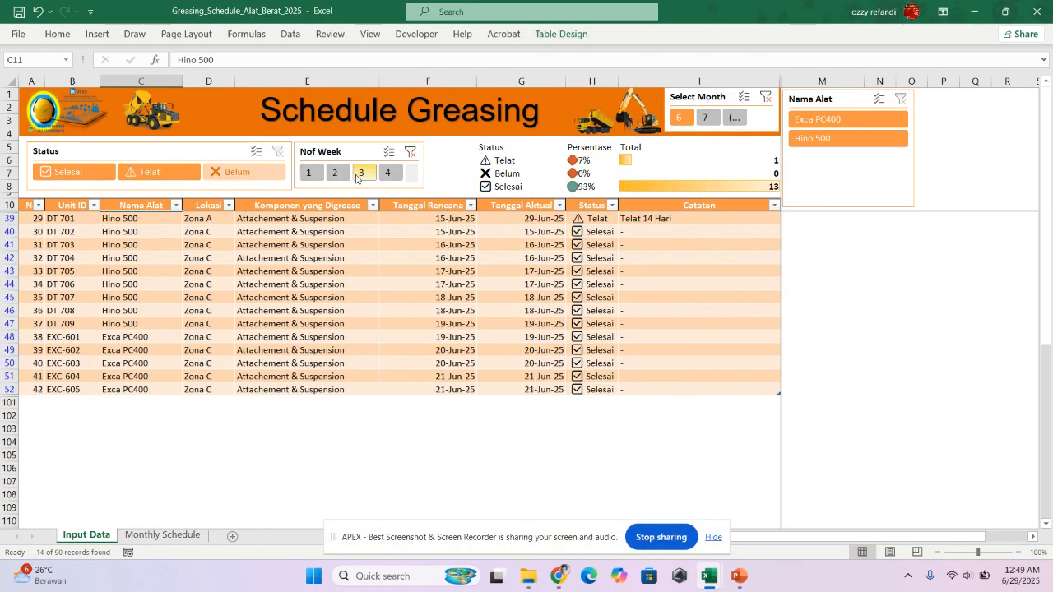
click(387, 175)
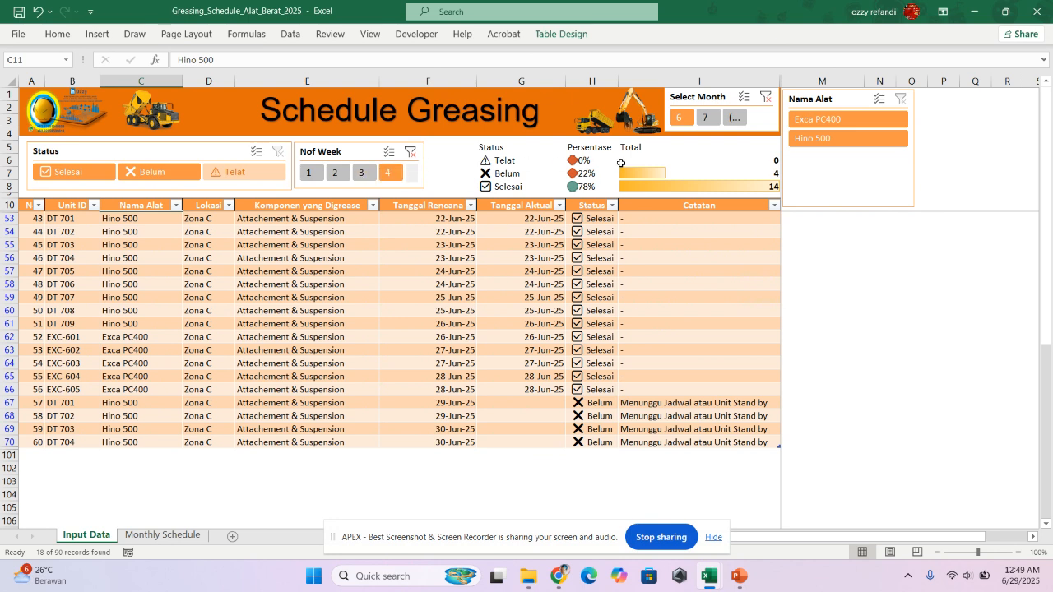
Step: Examine the Telat, Belum and Selesai summary with its percentages, and inspect the formula for the Telat total
click(520, 161)
click(519, 174)
click(517, 186)
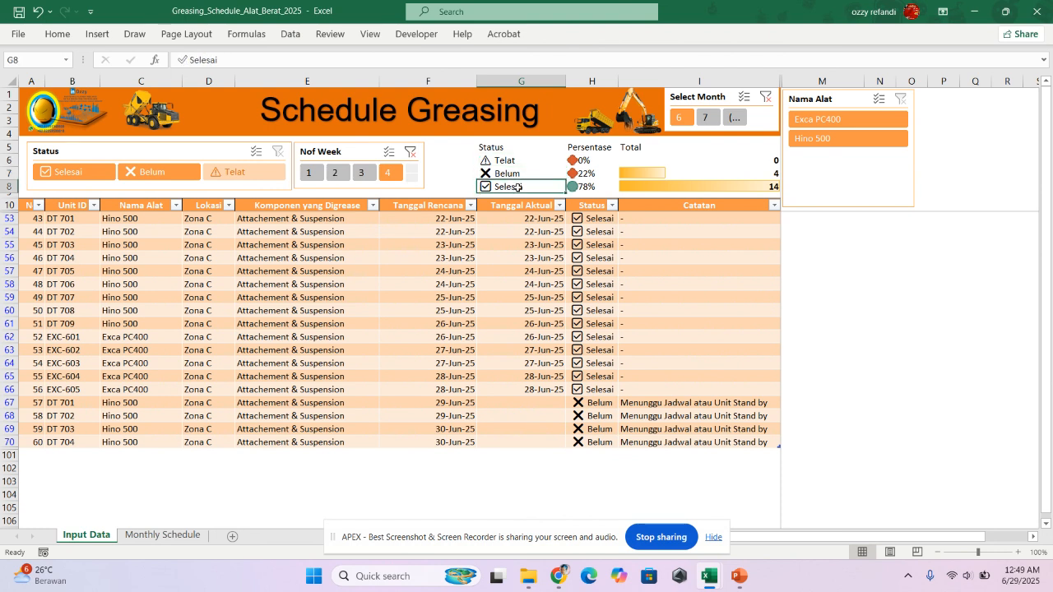
drag(505, 161, 659, 183)
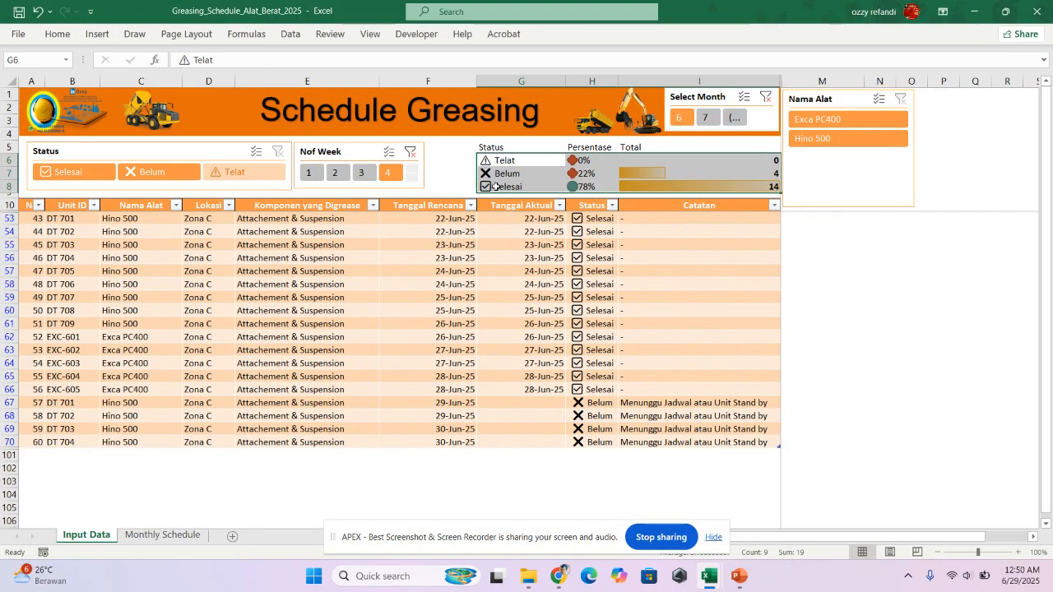
click(748, 173)
click(732, 163)
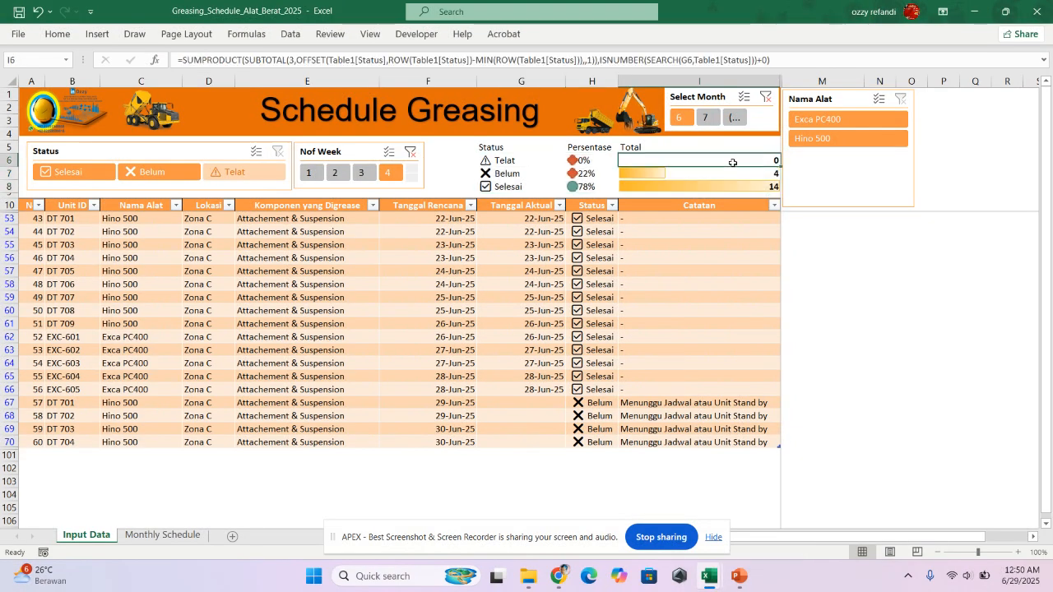
Step: Switch the week filter to week 3 and on to week 2 to compare the status summary
click(365, 176)
click(345, 178)
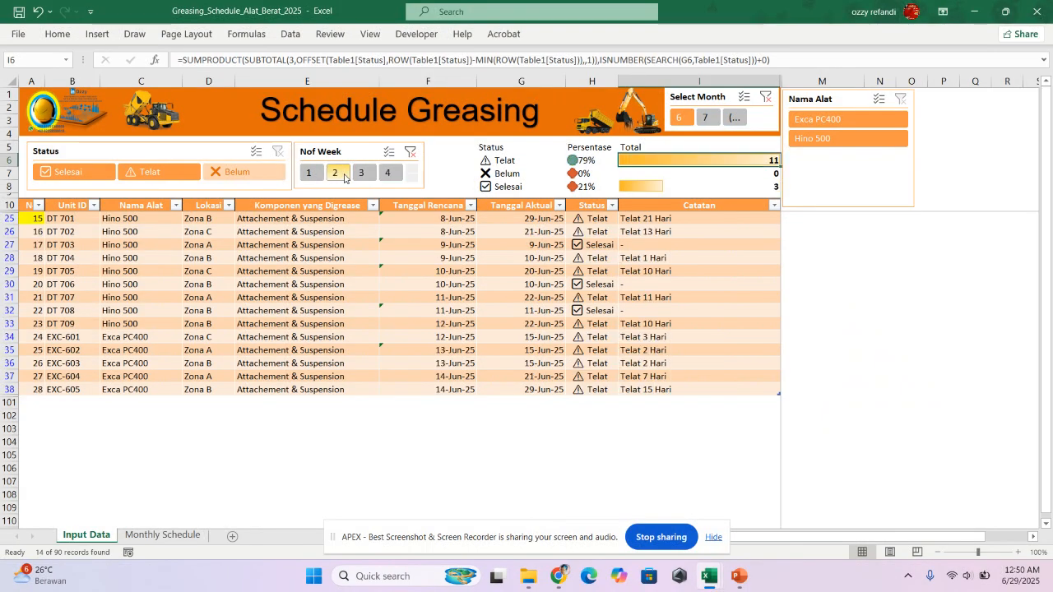
click(280, 254)
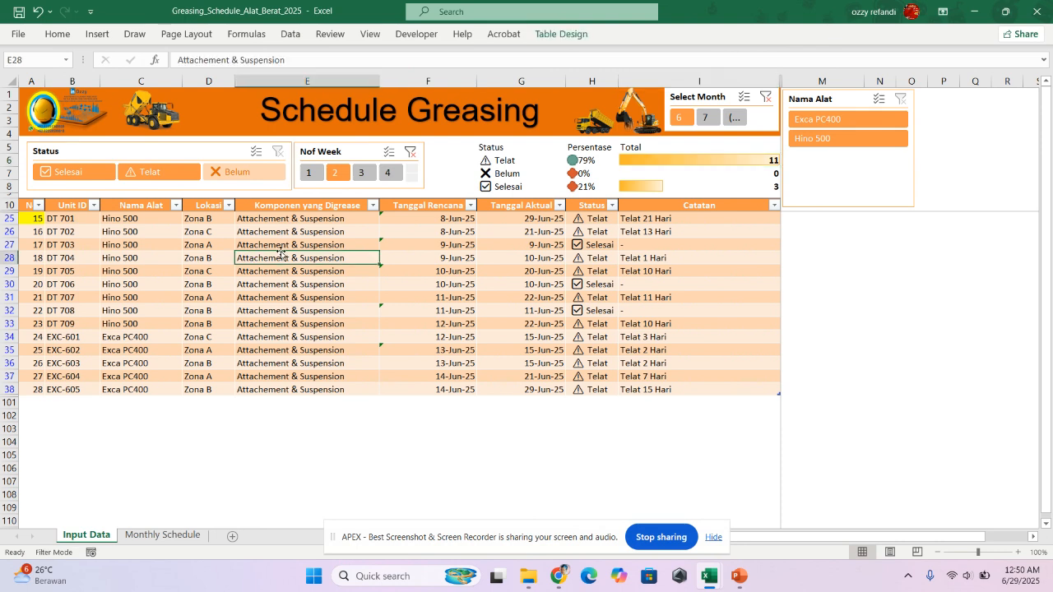
Step: Filter the schedule to week 3 and clear the Tanggal Aktual of unit DT 703 in G41
click(363, 176)
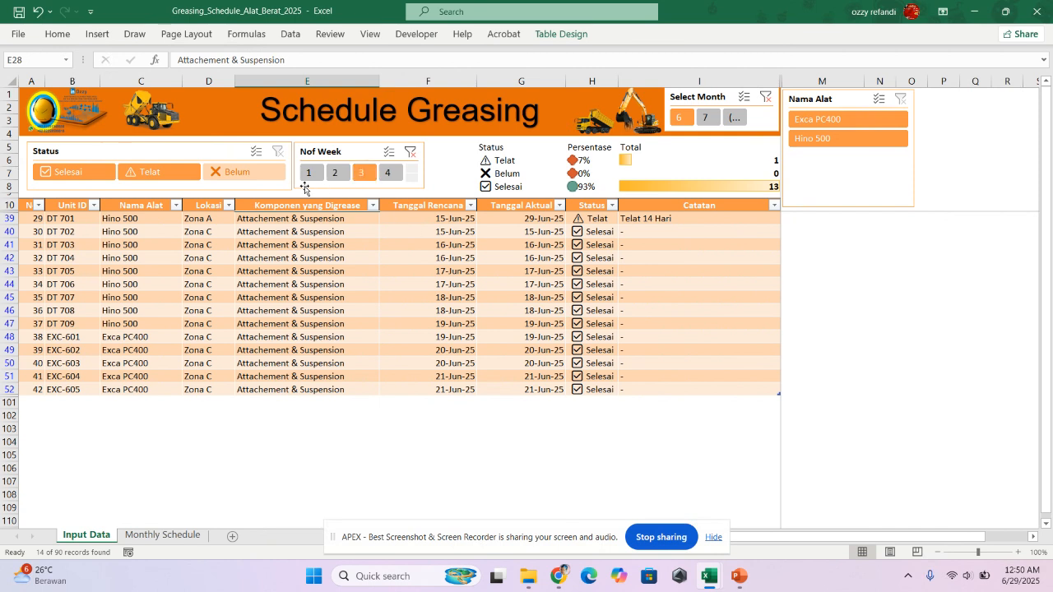
click(489, 246)
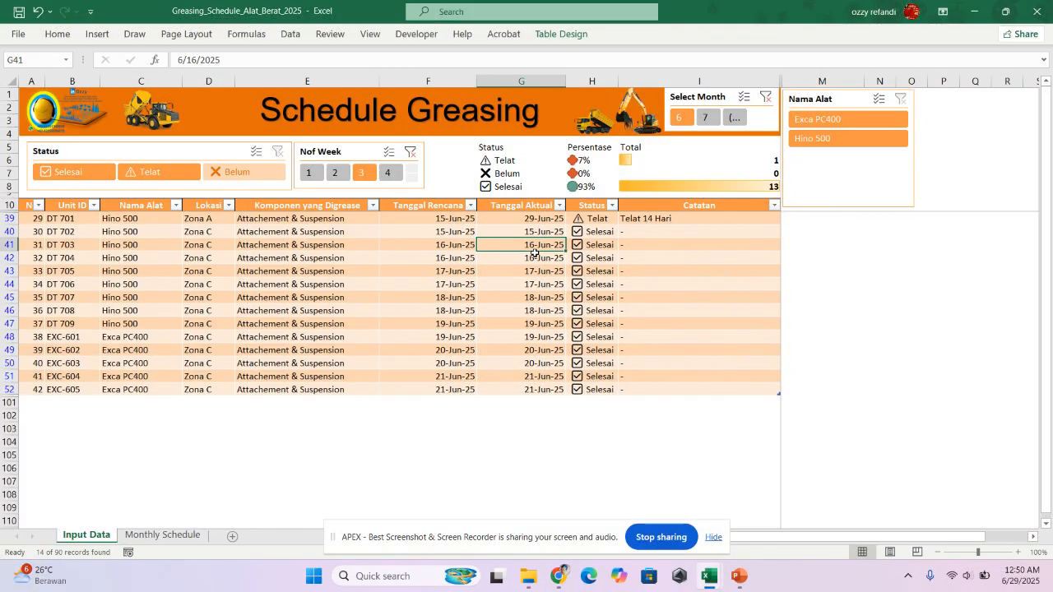
key(Delete)
key(Left)
key(Right)
key(Down)
key(Up)
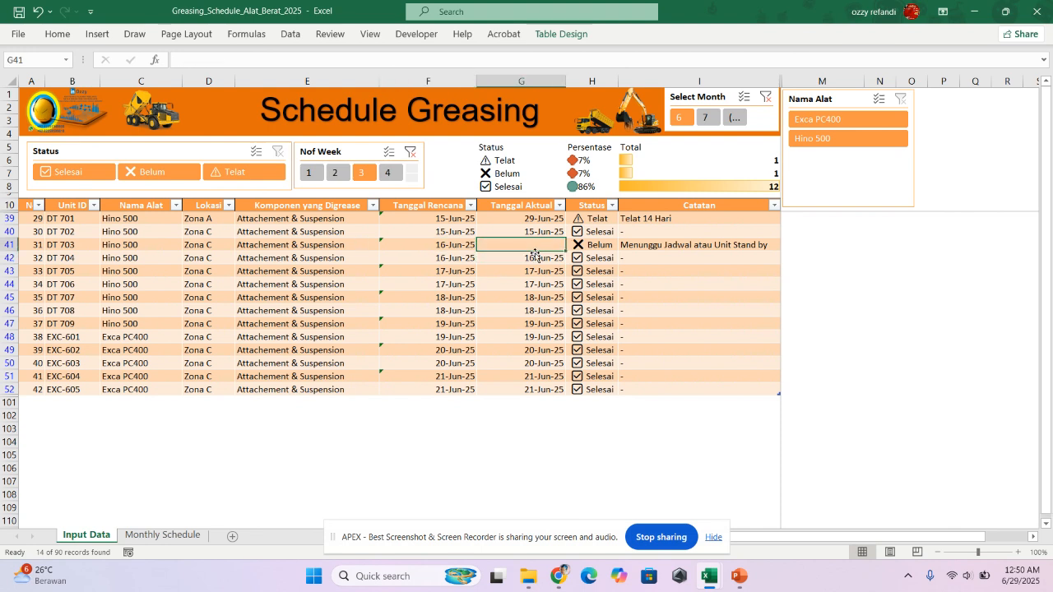
Step: Check how the Status and Catatan formulas for unit DT 703 in row 41 respond to the empty actual date
key(Right)
key(Right)
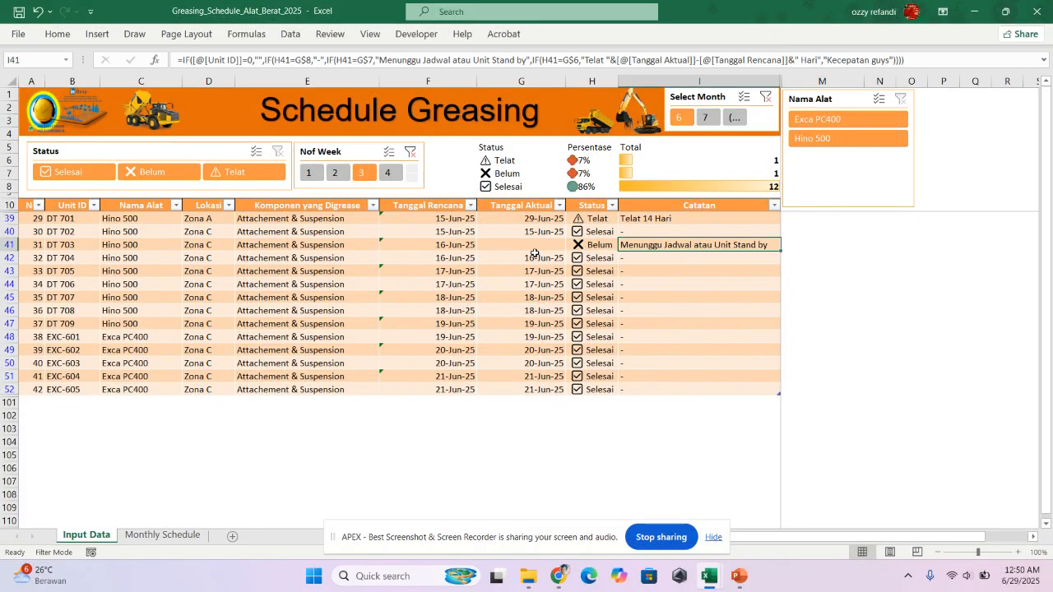
key(Left)
key(Left)
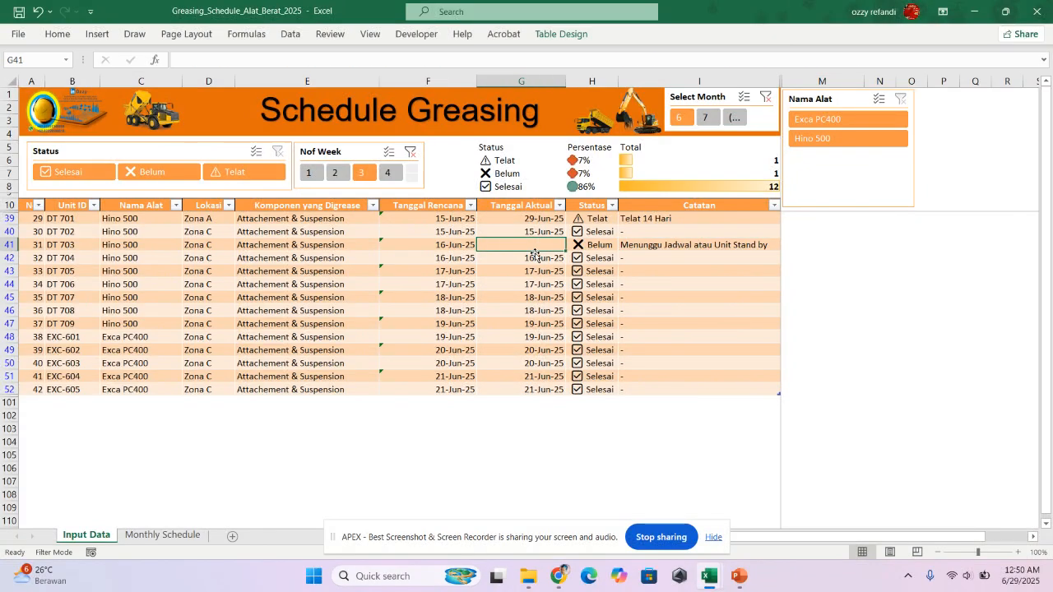
key(Right)
key(Right)
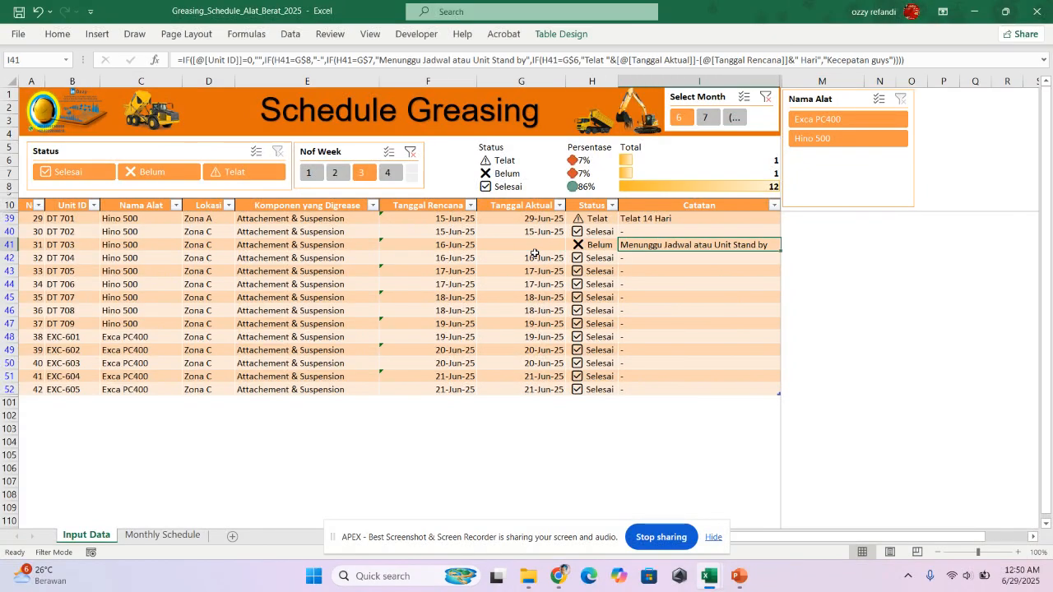
key(Left)
key(Right)
key(Left)
key(Left)
key(Right)
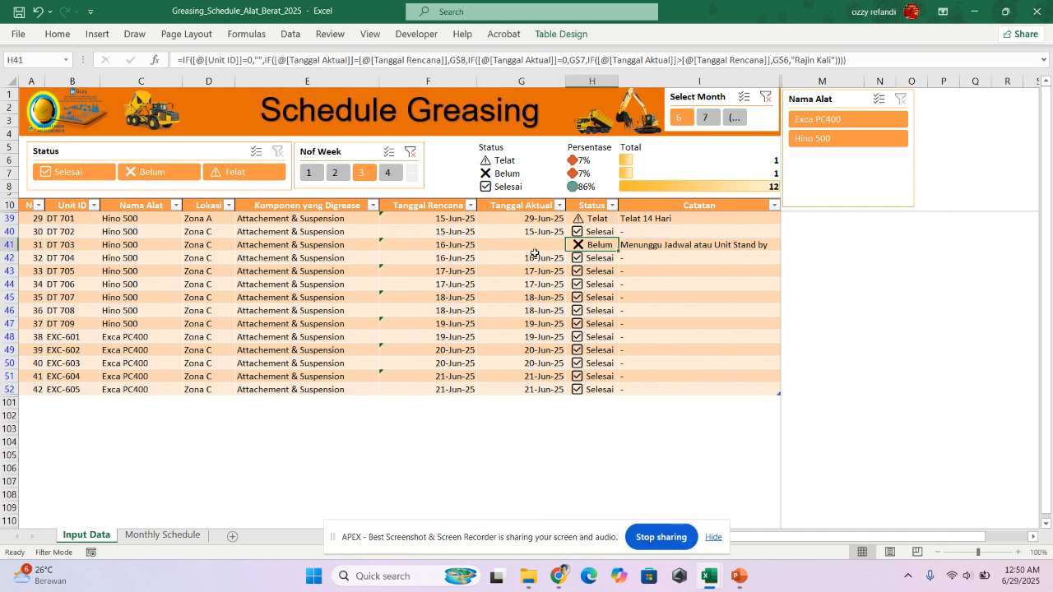
Step: Enter 6/19 as the Tanggal Aktual of unit DT 703 in G41
key(Left)
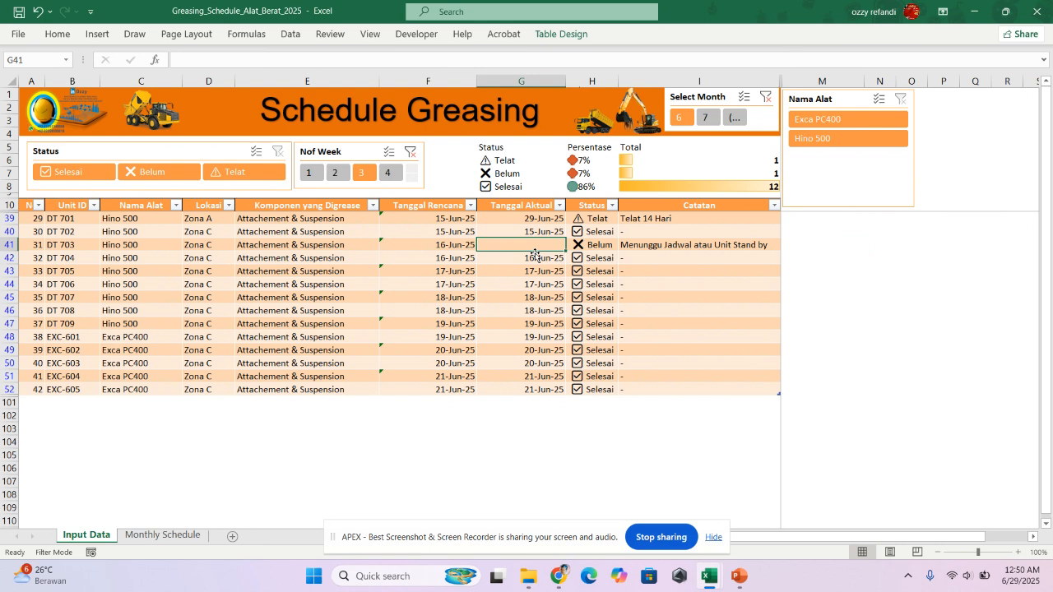
text(6/19)
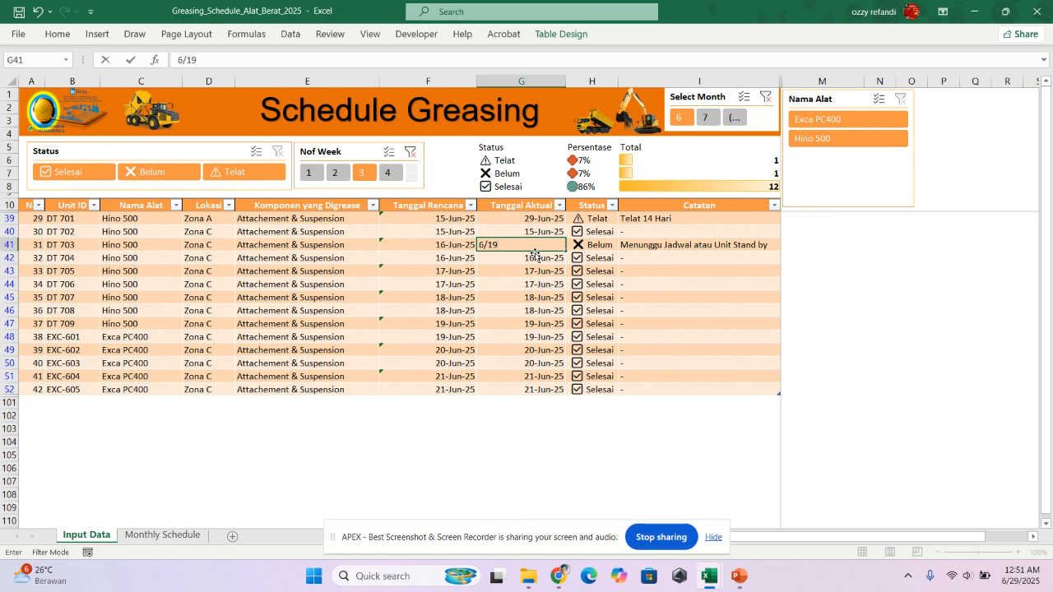
key(ctrl+Return)
key(Right)
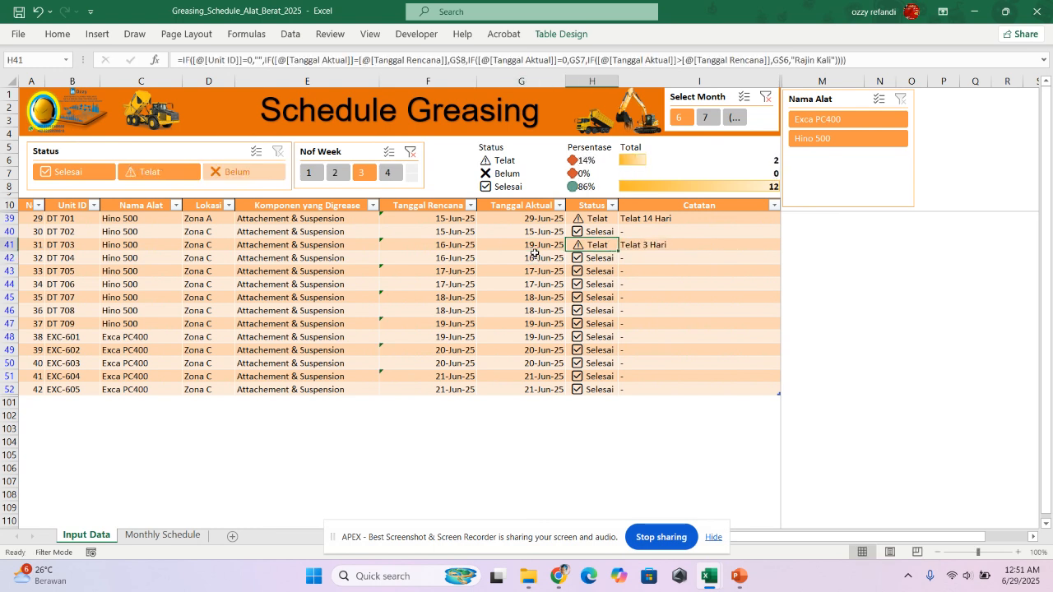
Step: Examine the Status and Catatan of unit DT 703 in row 41 against its planned and actual dates
key(Right)
key(Left)
key(Right)
key(Left)
key(Left)
key(Right)
key(Left)
key(Left)
key(Left)
key(Right)
key(Right)
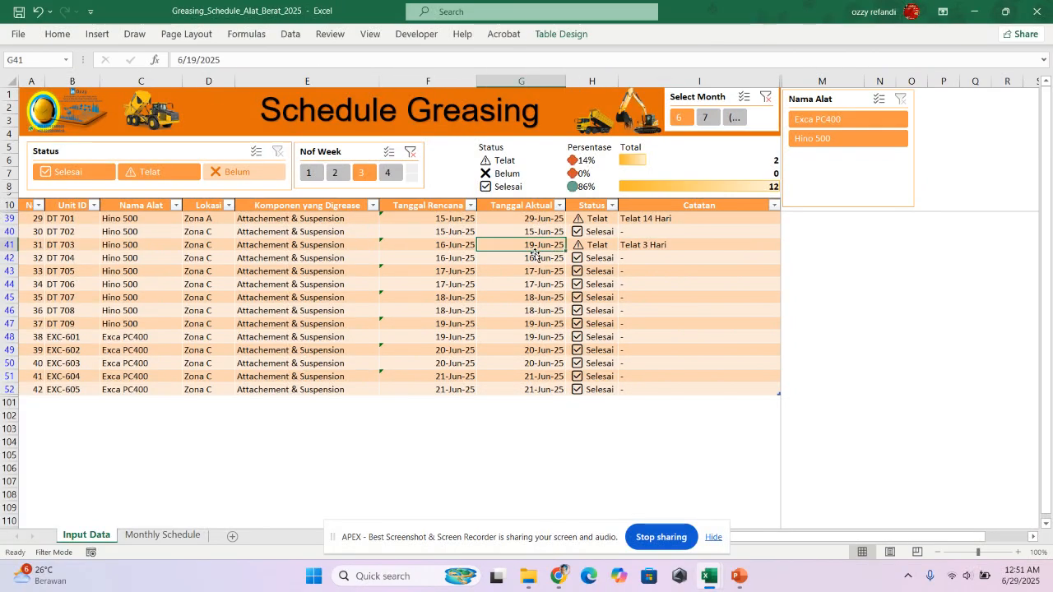
Step: Filter the schedule to week 4 and enter 6/29 as the Tanggal Aktual of unit DT 701 in G67
click(393, 178)
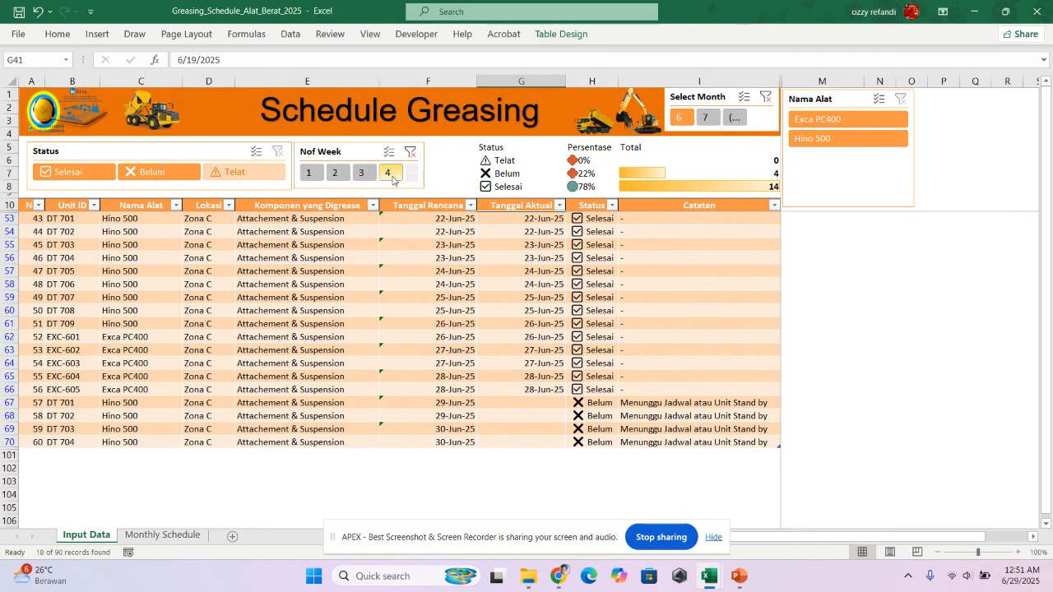
click(508, 404)
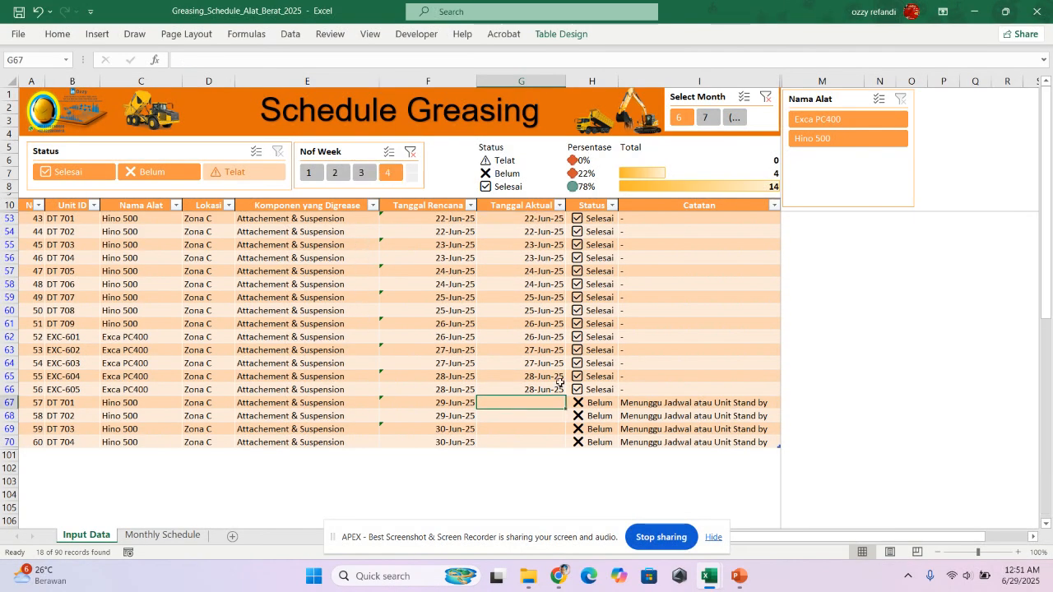
key(Left)
key(Right)
text(6)
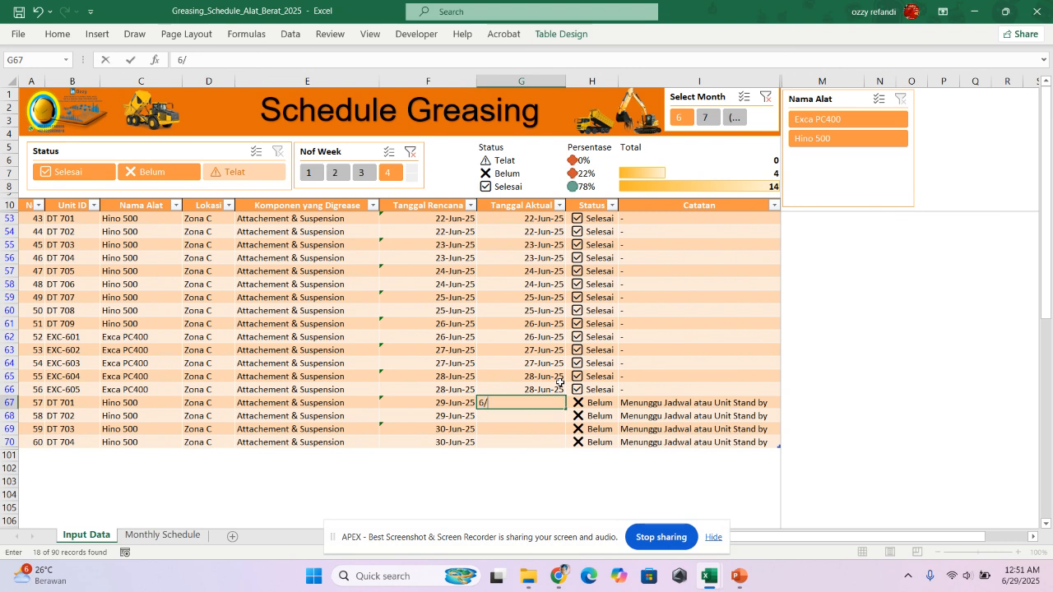
text(/29)
key(Tab)
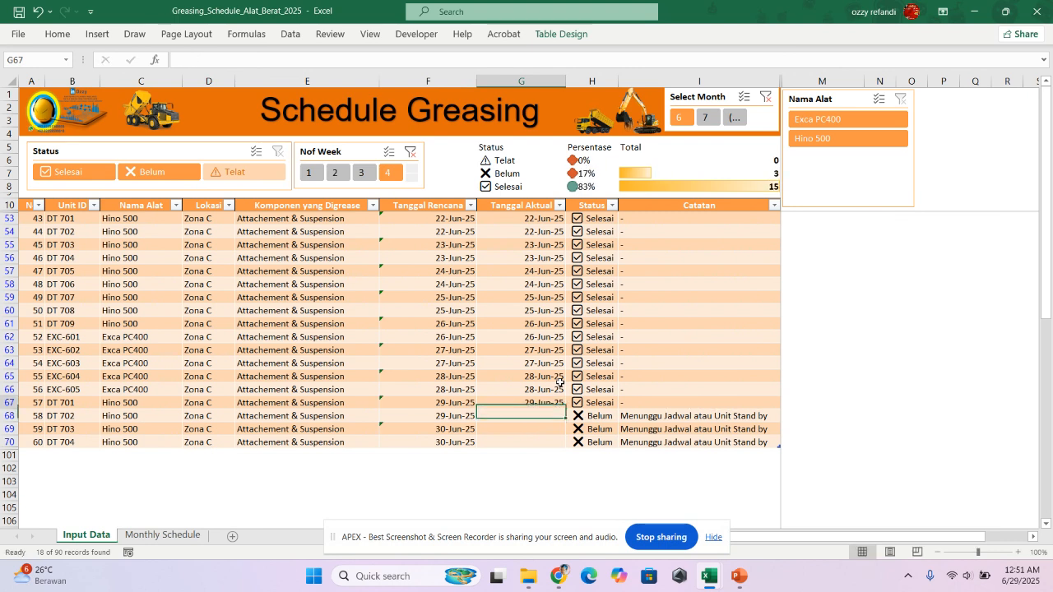
Step: Check how the Status and Catatan of unit DT 701 in row 67 respond to the new actual date
key(Right)
key(Left)
key(Right)
key(Left)
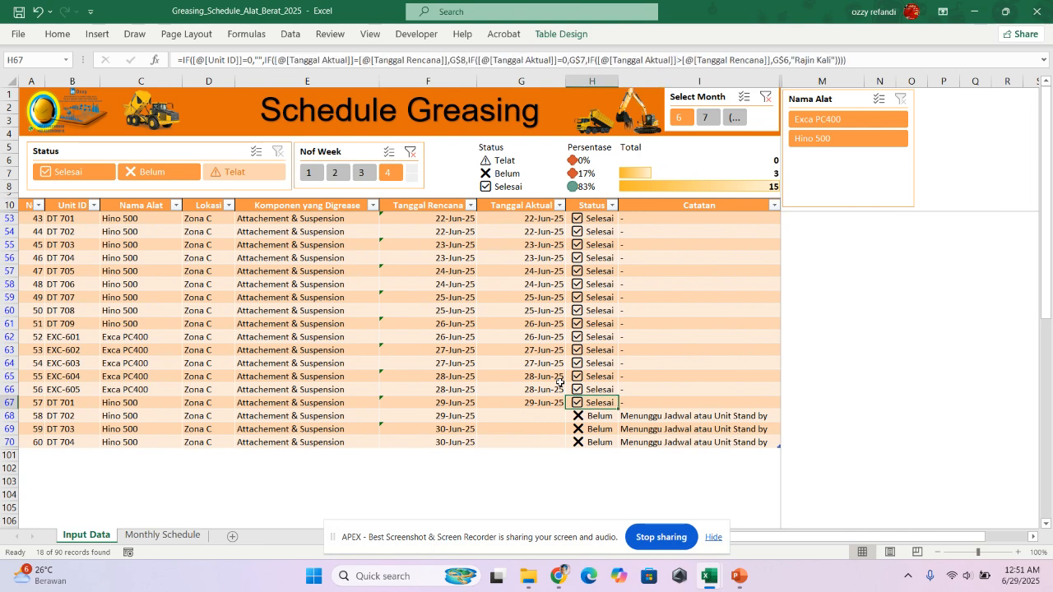
key(Left)
key(Right)
key(Left)
Step: Enter 6/30 as the Tanggal Aktual of unit DT 702 in G68
key(Down)
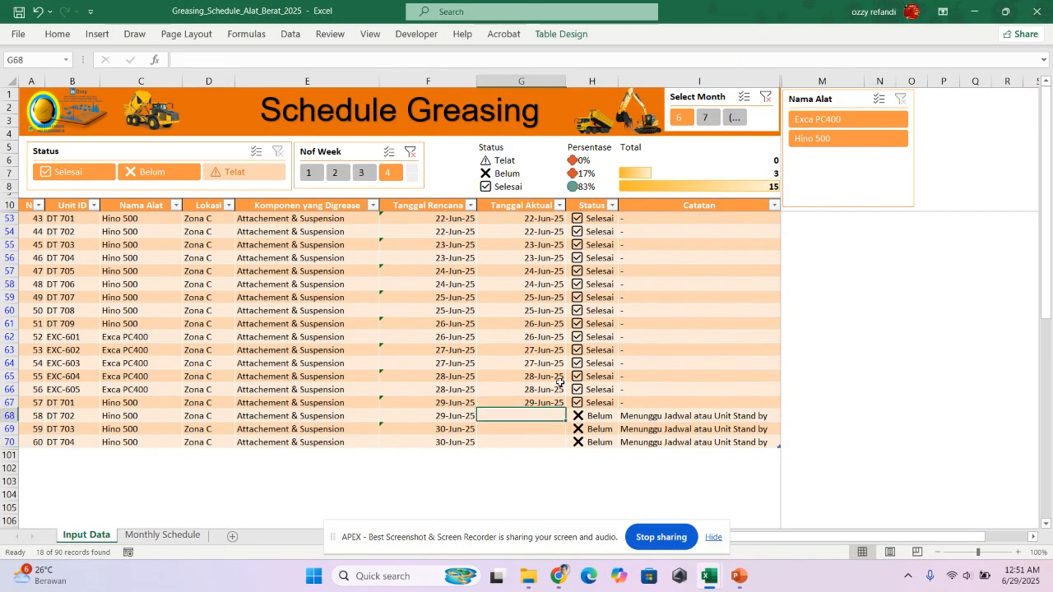
text(6)
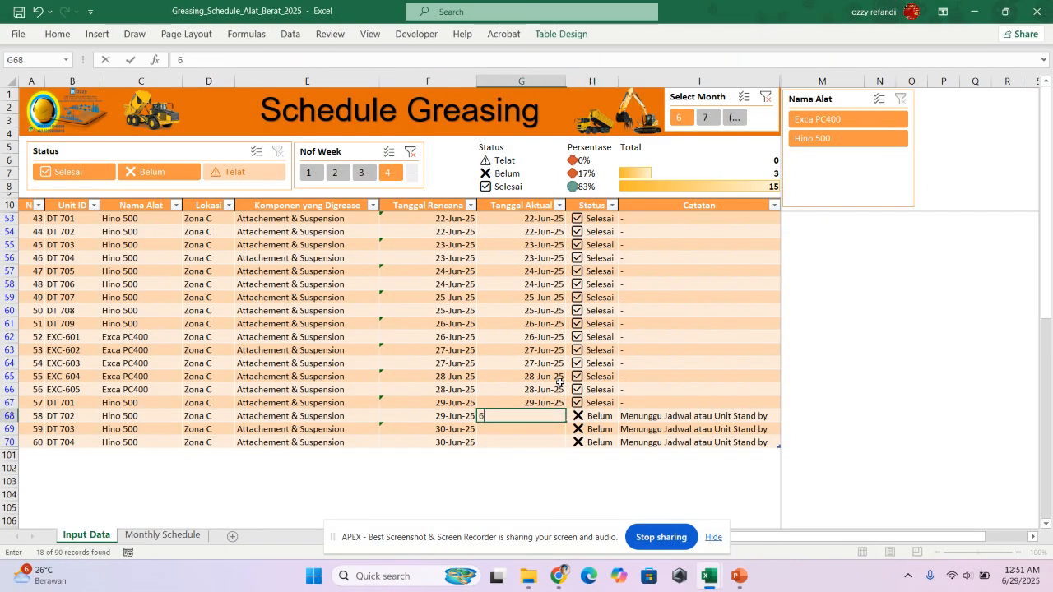
text(/30)
key(Return)
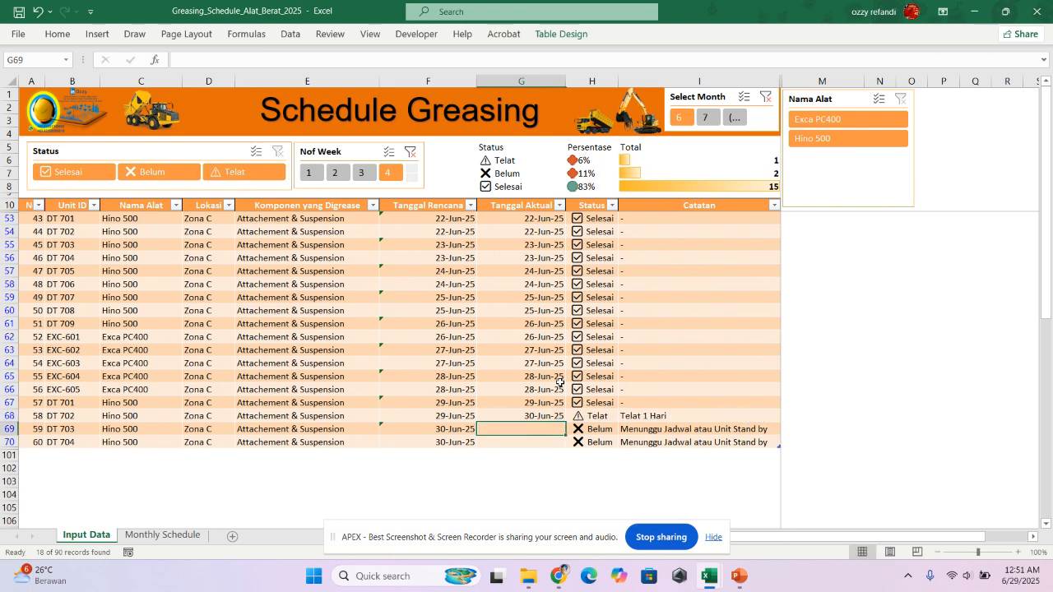
Step: Check the Status and Catatan of unit DT 702 in row 68 after the actual date entry
key(Up)
key(Right)
key(Right)
key(Left)
key(Left)
key(Up)
key(Up)
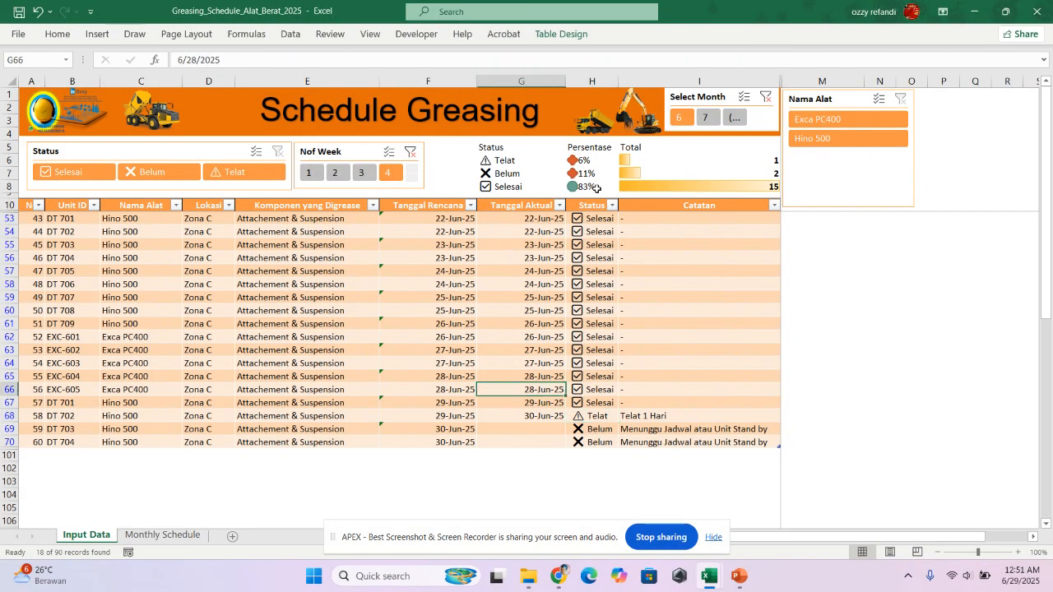
Step: Review the week 4 Telat, Belum and Selesai totals and the Catatan formulas in rows 53 and 56
click(655, 160)
click(655, 174)
click(663, 188)
click(685, 223)
click(698, 256)
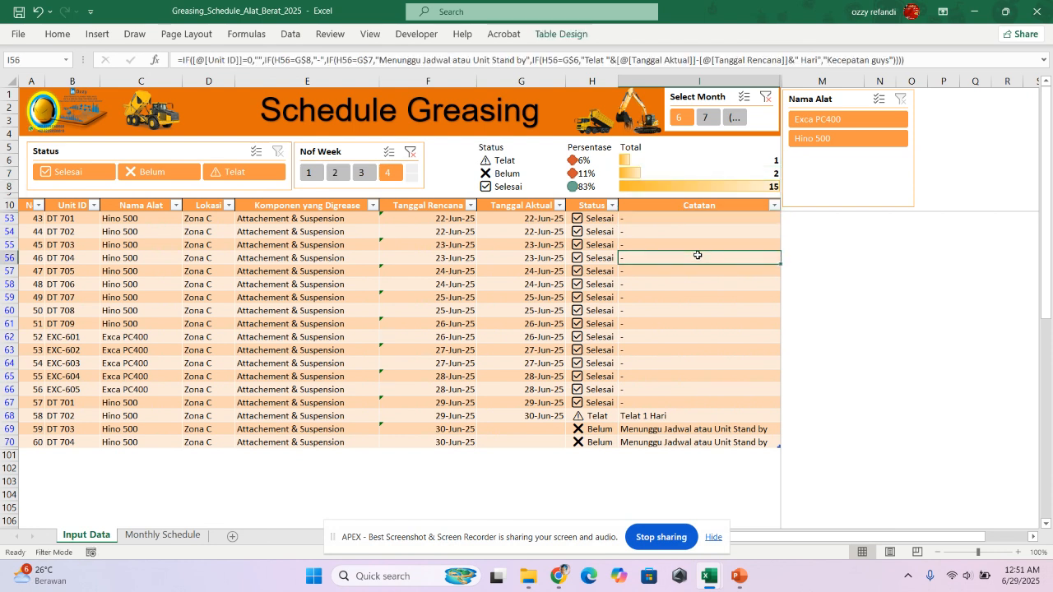
Step: Clear the week filter to list all weeks of month 6, and select the whole schedule table to review its range
click(250, 220)
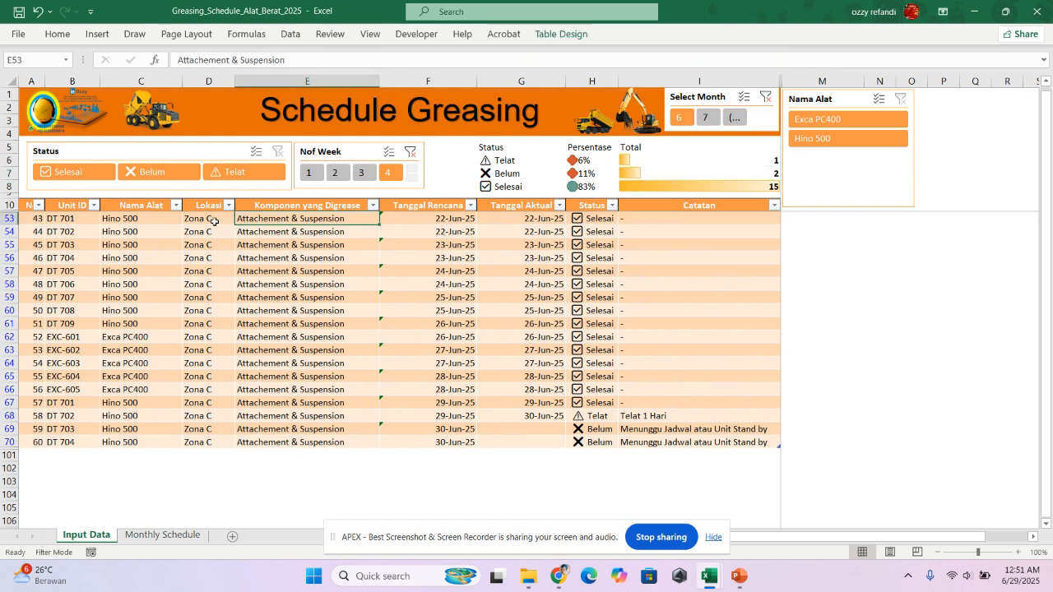
click(189, 220)
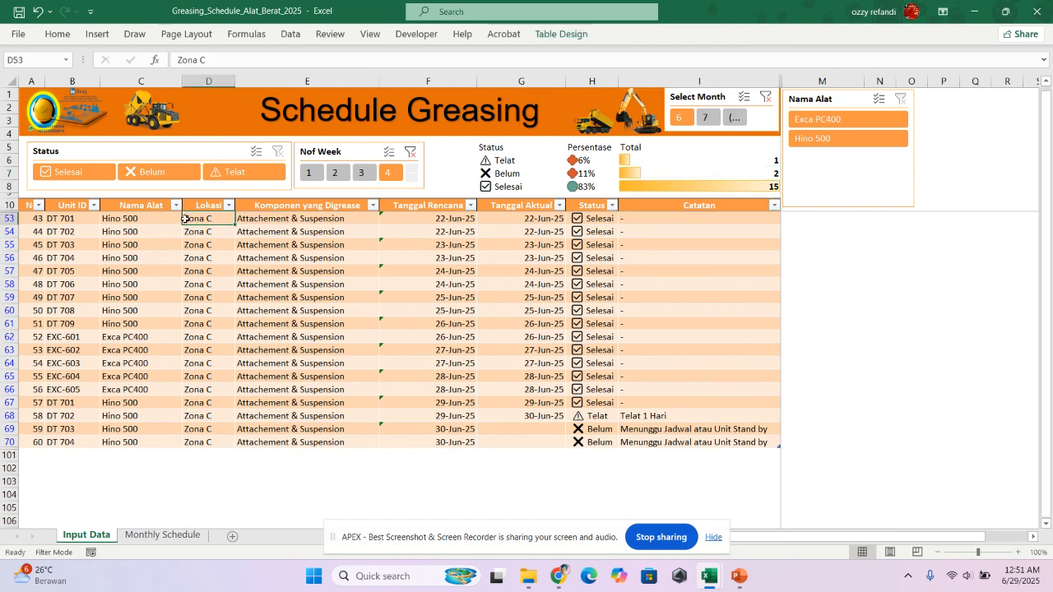
click(413, 155)
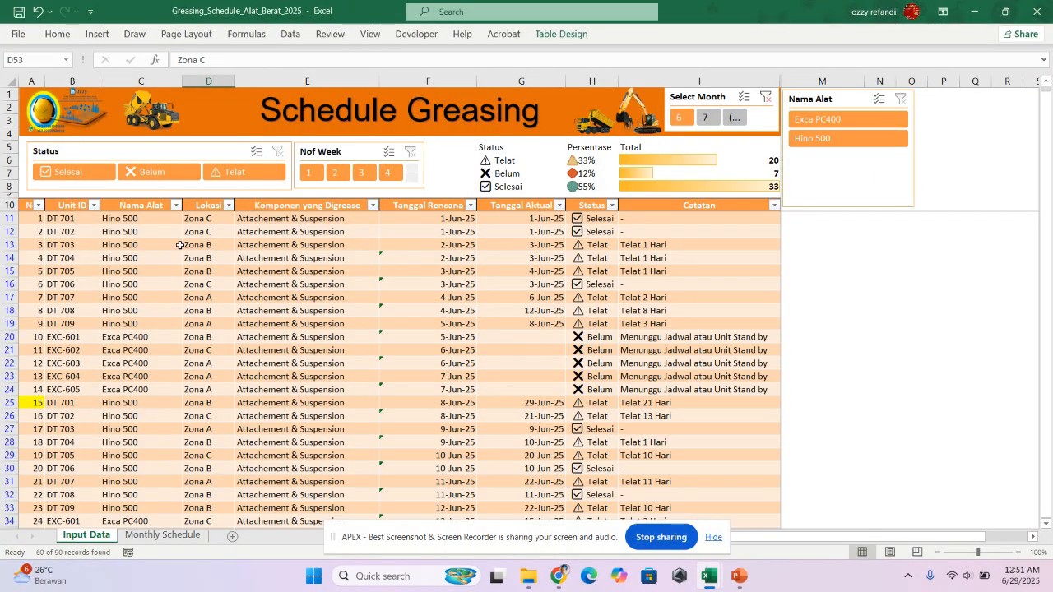
scroll(98, 237, up, 3)
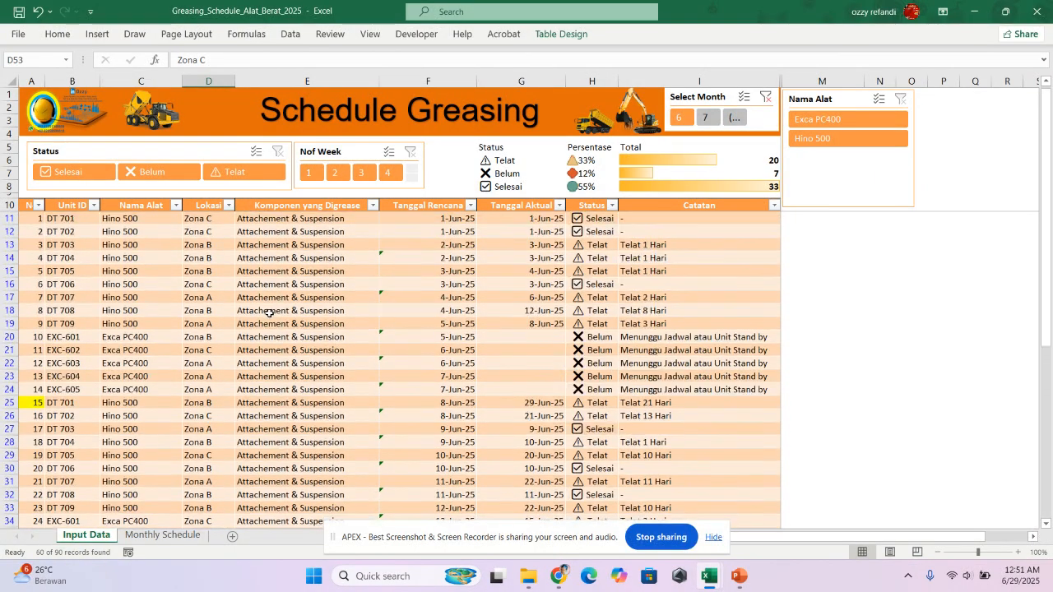
click(18, 195)
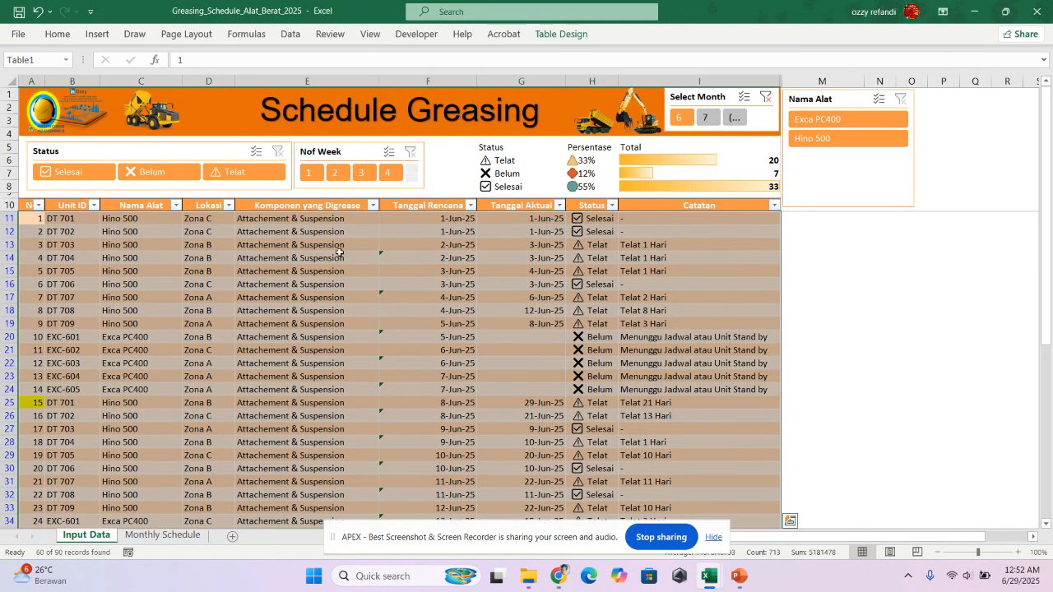
click(417, 206)
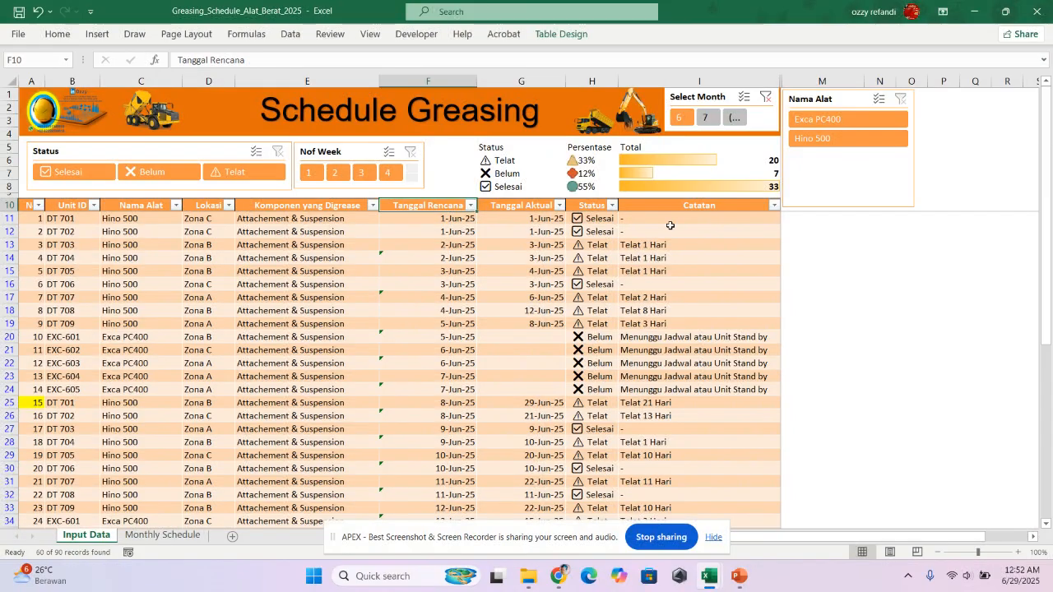
Step: Inspect the SUMPRODUCT formulas behind the Telat, Belum and Selesai totals in I6:I8
click(658, 161)
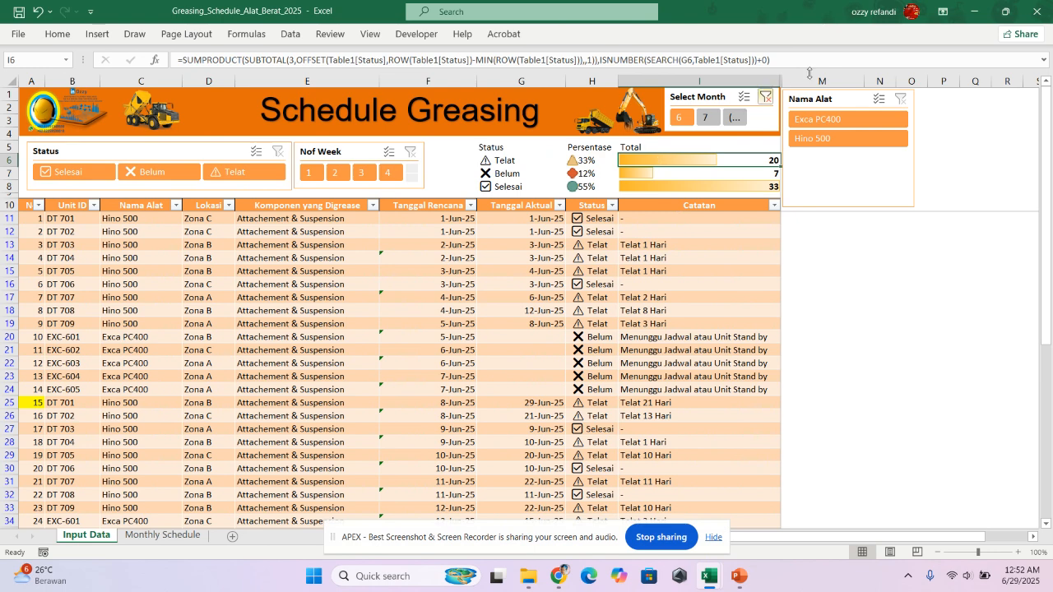
drag(827, 59, 160, 59)
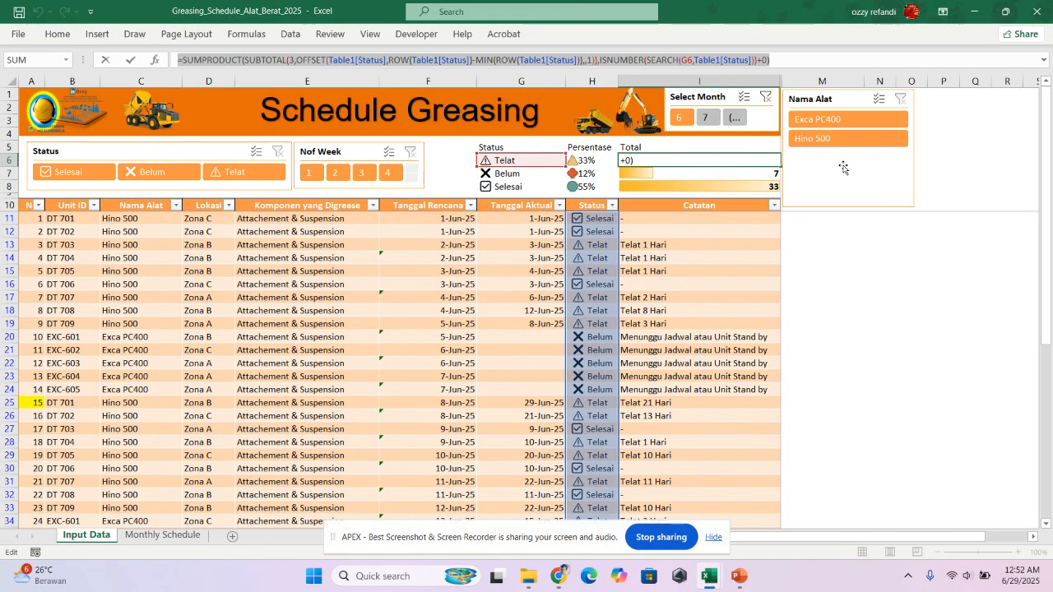
key(Escape)
click(704, 174)
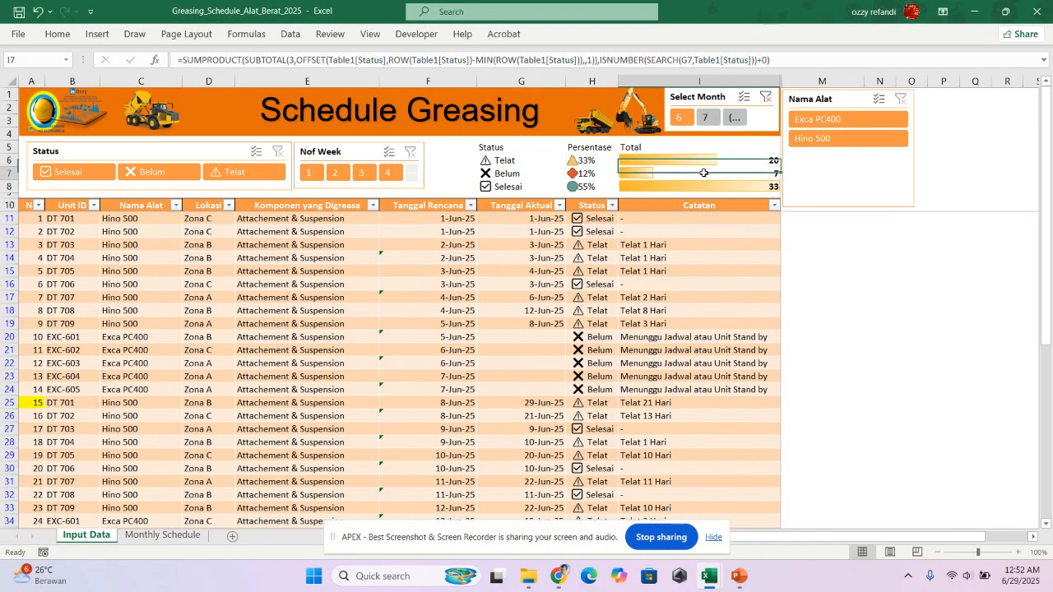
click(703, 186)
Step: Inspect the Status formula in H11 and the Catatan formula in I11 for the first DT 701 entry
click(589, 218)
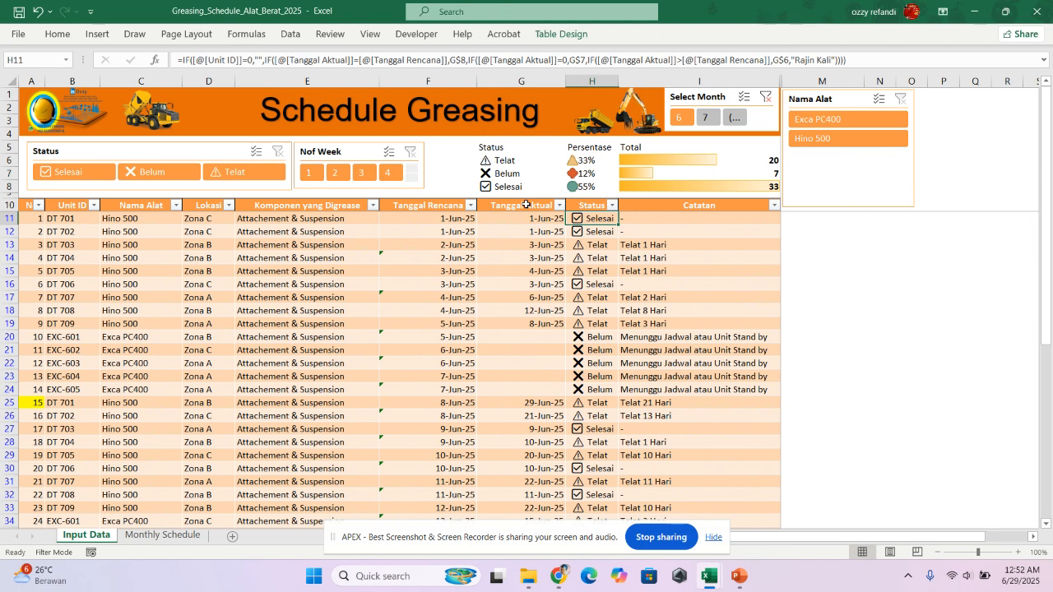
click(665, 220)
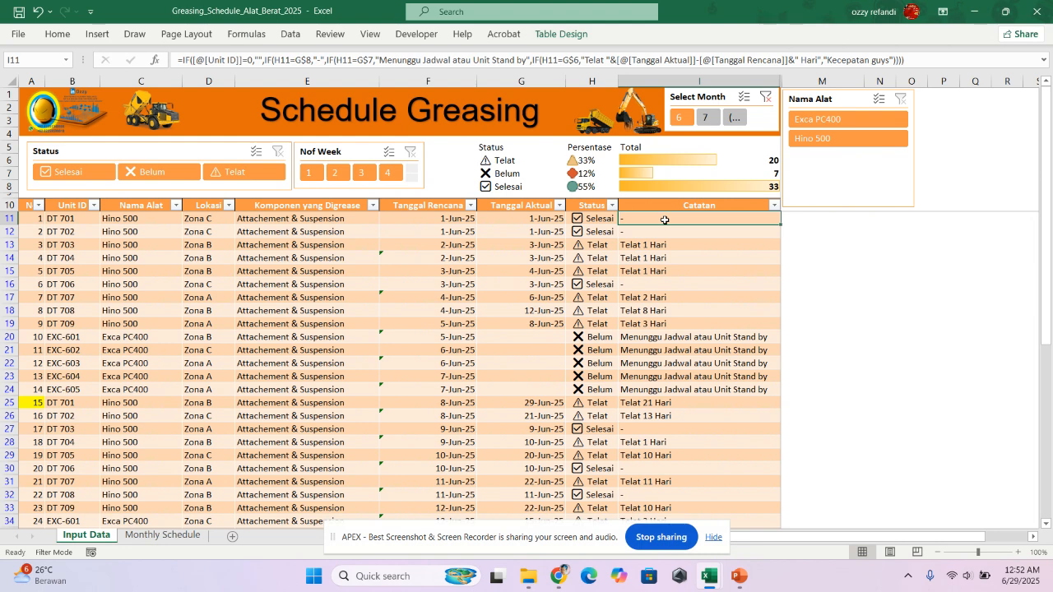
click(607, 221)
click(638, 219)
click(601, 218)
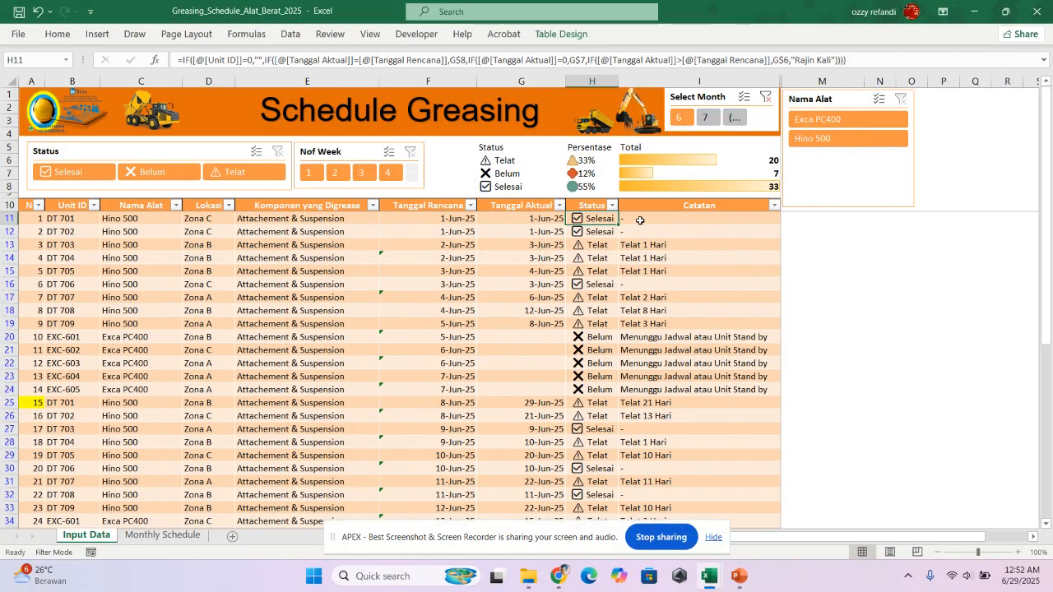
Step: Filter the schedule by Nama Alat to Exca PC400 for review, and switch the filter to Hino 500
click(833, 229)
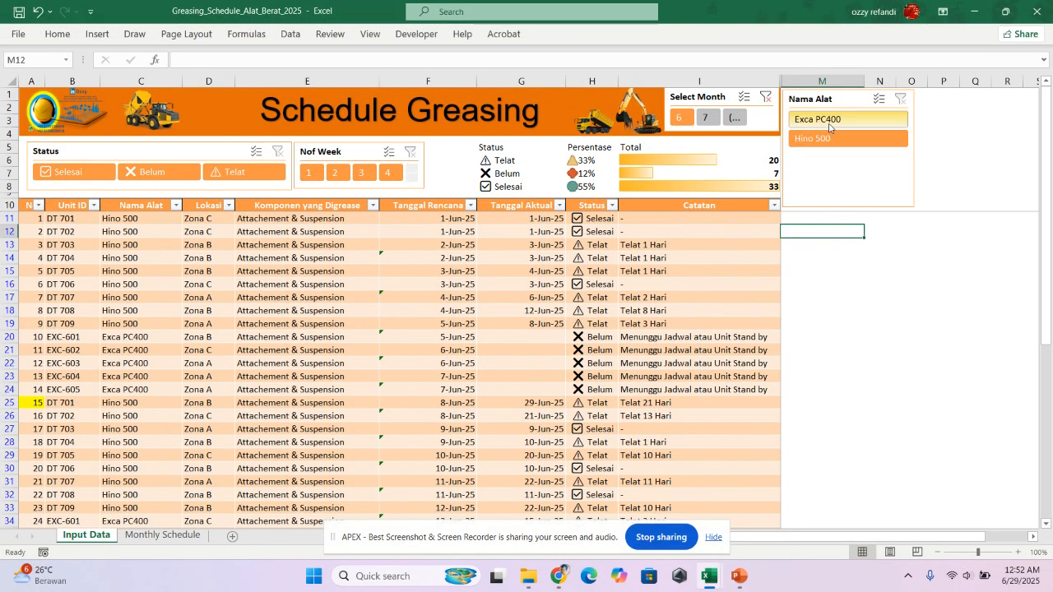
click(829, 120)
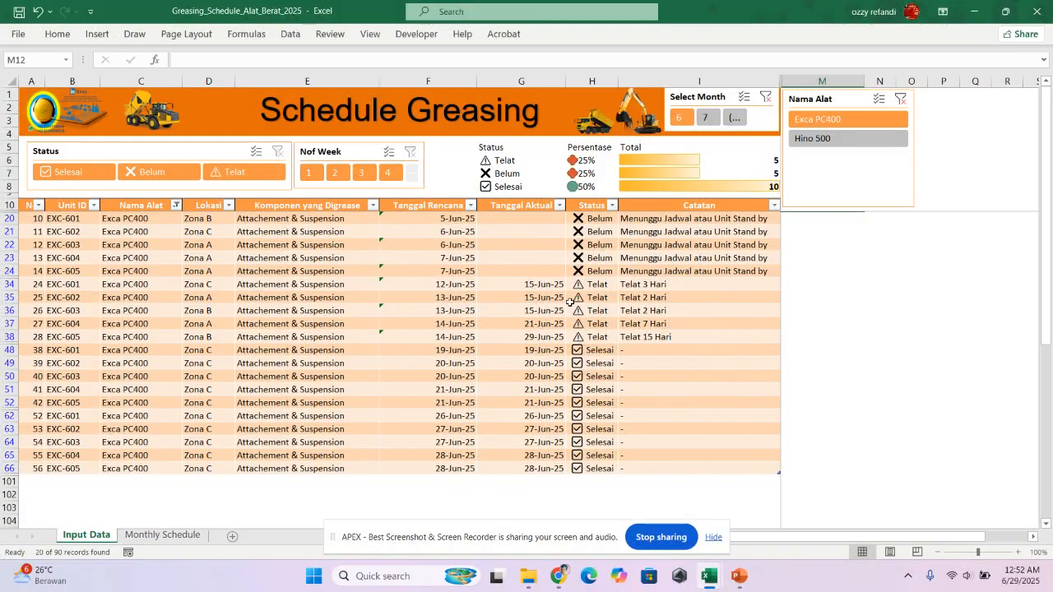
scroll(501, 317, down, 2)
scroll(502, 325, up, 2)
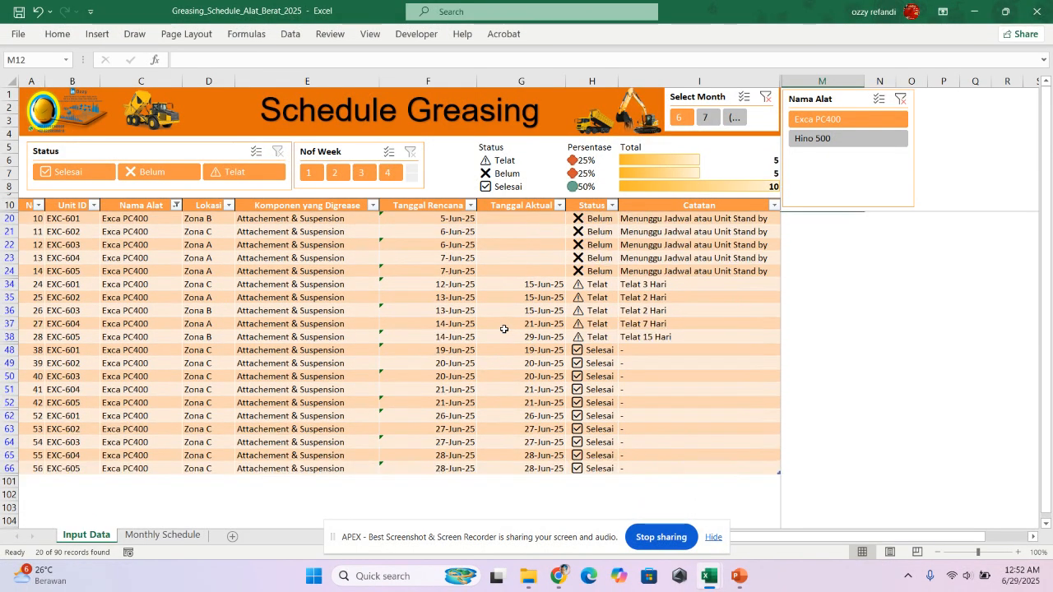
click(817, 140)
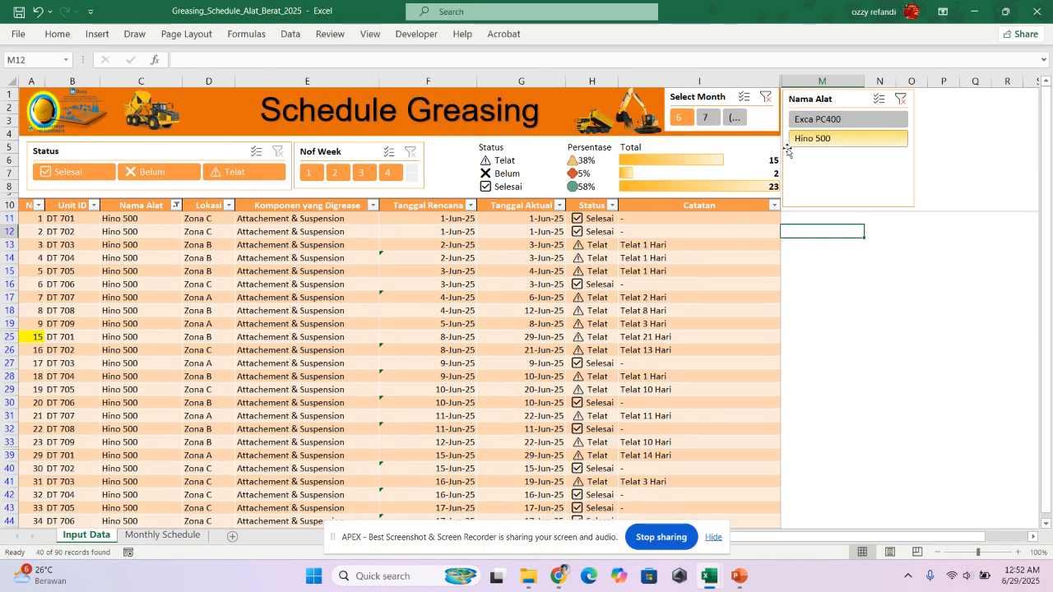
scroll(360, 301, down, 6)
scroll(360, 302, up, 6)
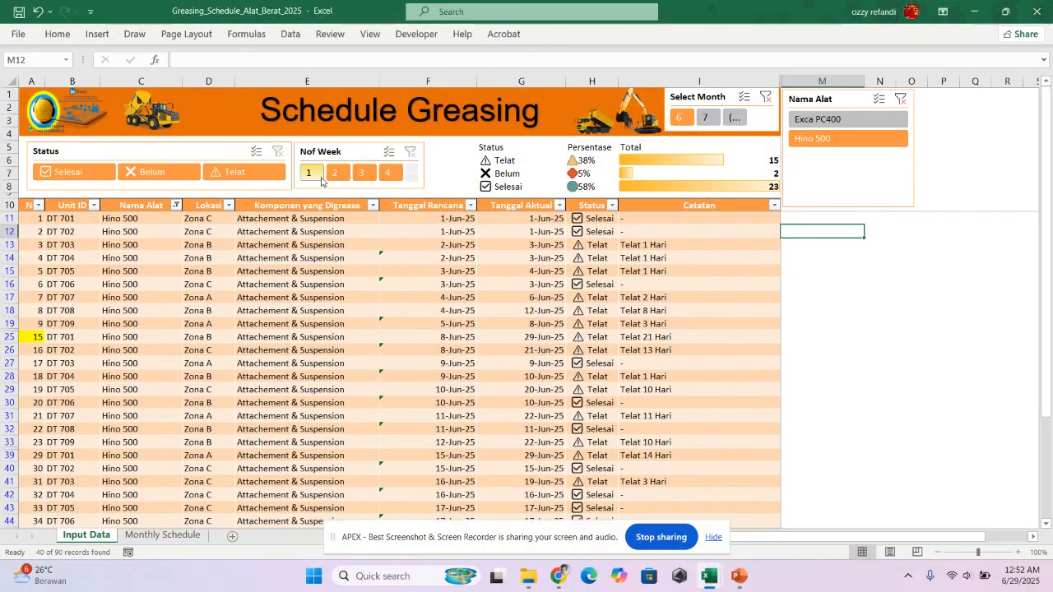
Step: Step the Hino 500 schedule through weeks 1, 2 and 4, and clear the week filter
click(322, 178)
click(333, 173)
click(386, 174)
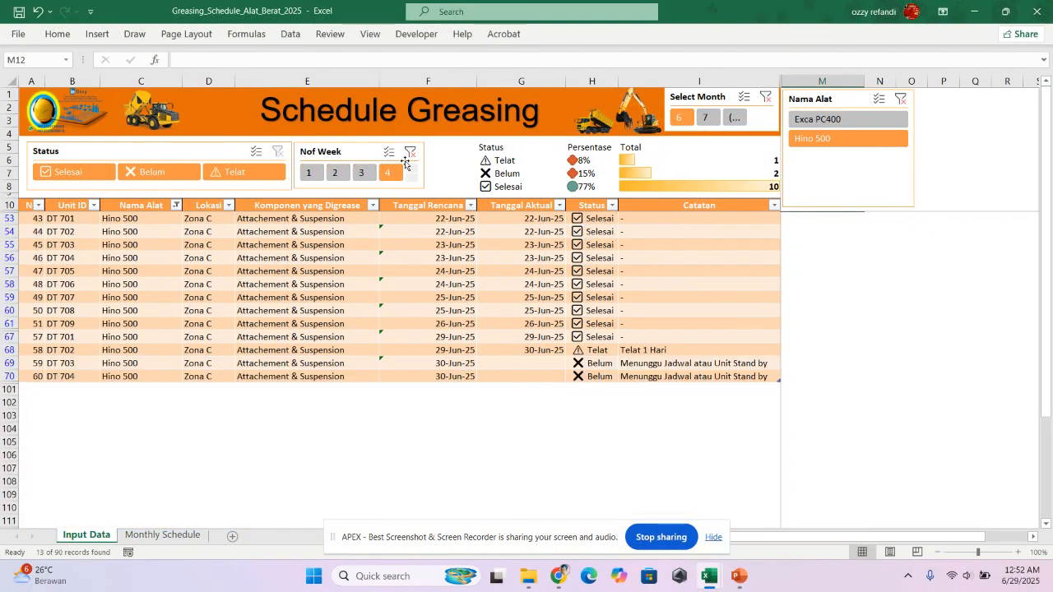
click(411, 151)
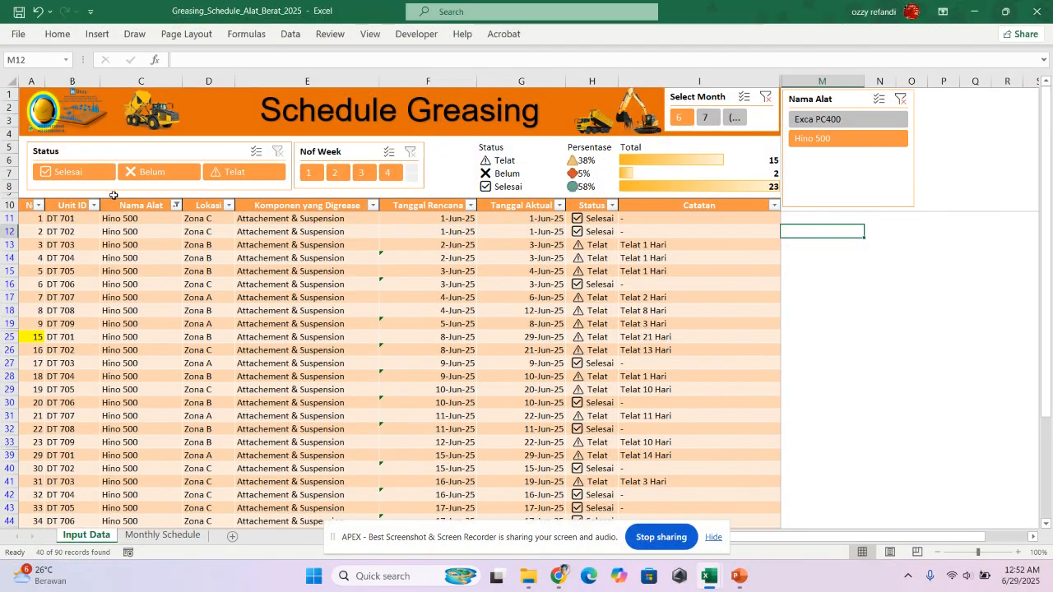
Step: Filter the Hino 500 schedule to entries with the status Selesai
scroll(404, 271, down, 2)
scroll(404, 270, up, 2)
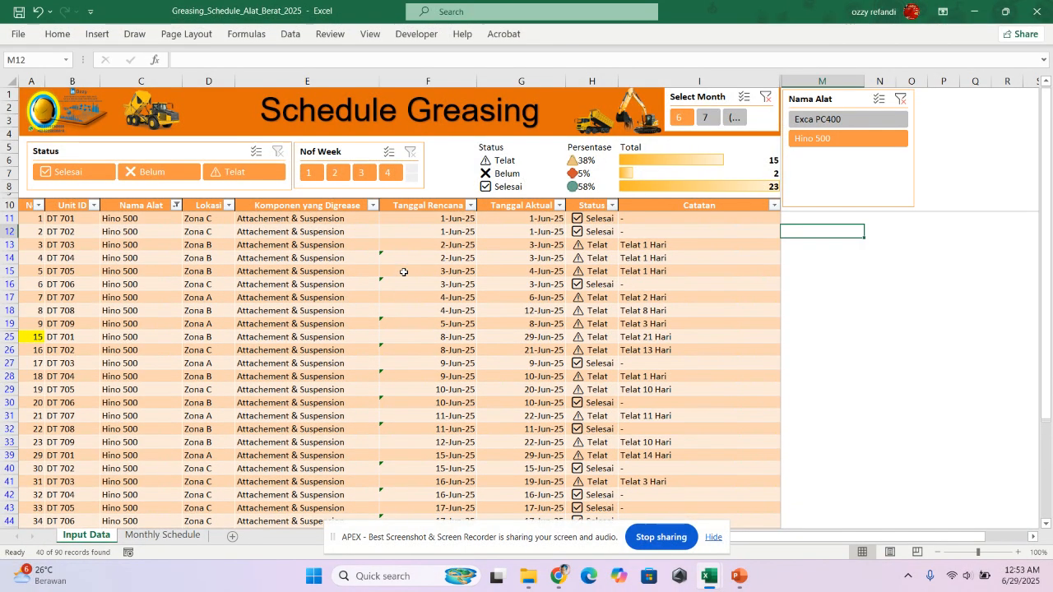
click(75, 176)
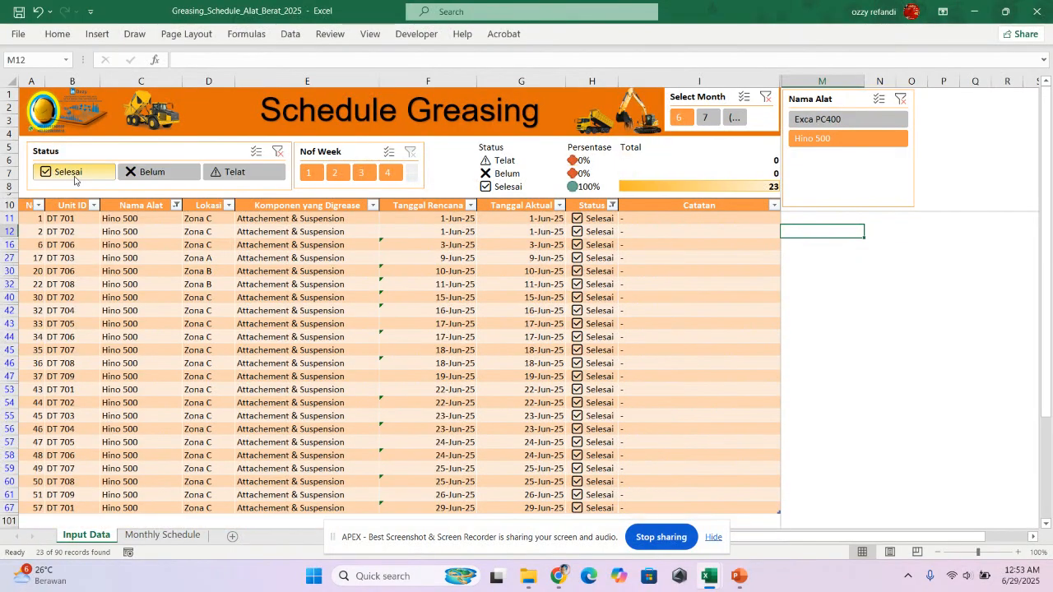
Step: Review the Hino 500 entries with status Selesai, and switch the status filter to Belum and on to Telat
scroll(311, 273, down, 2)
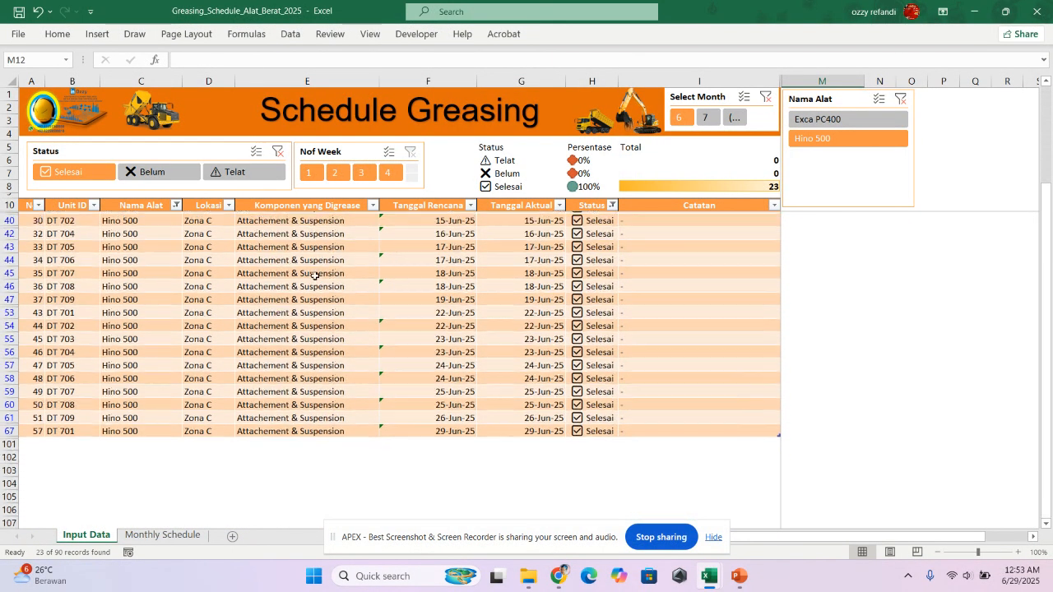
scroll(315, 277, up, 1)
scroll(315, 277, up, 1)
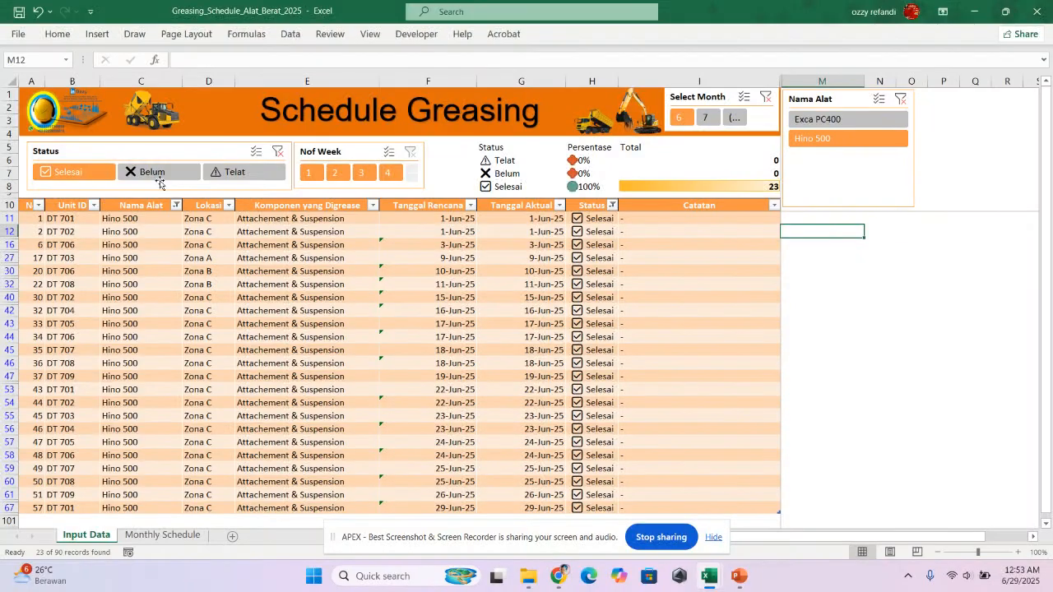
click(155, 176)
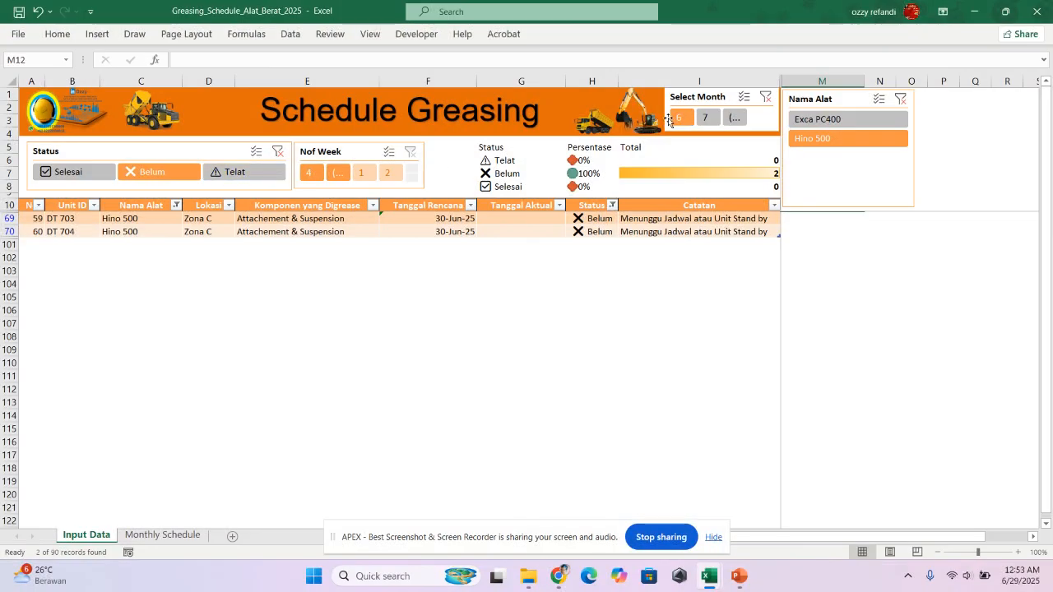
click(265, 173)
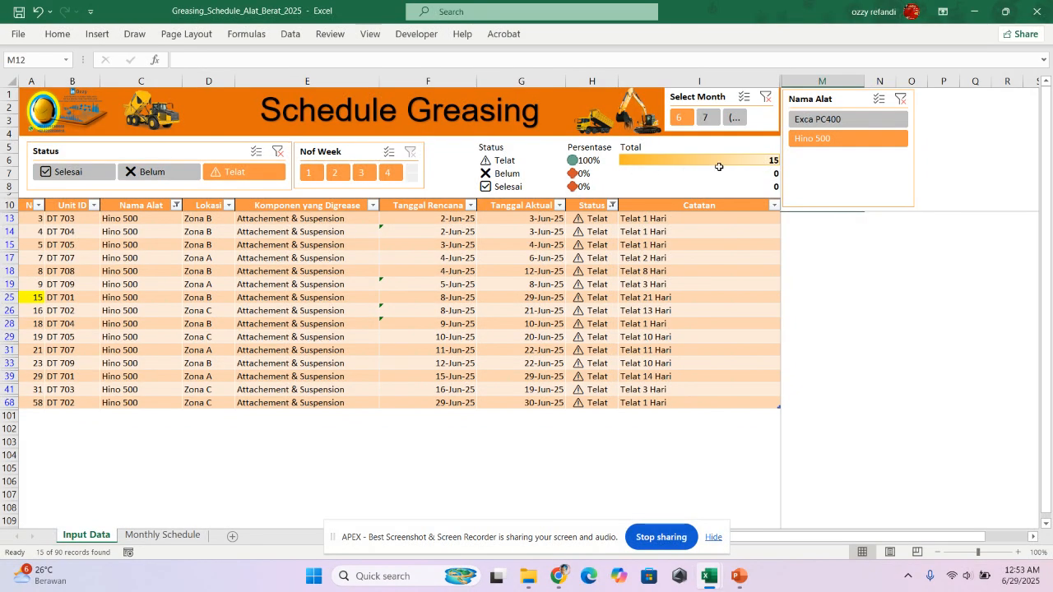
Step: Clear the status filter and inspect the Catatan formula in I14 for the late DT 704 entry
click(278, 153)
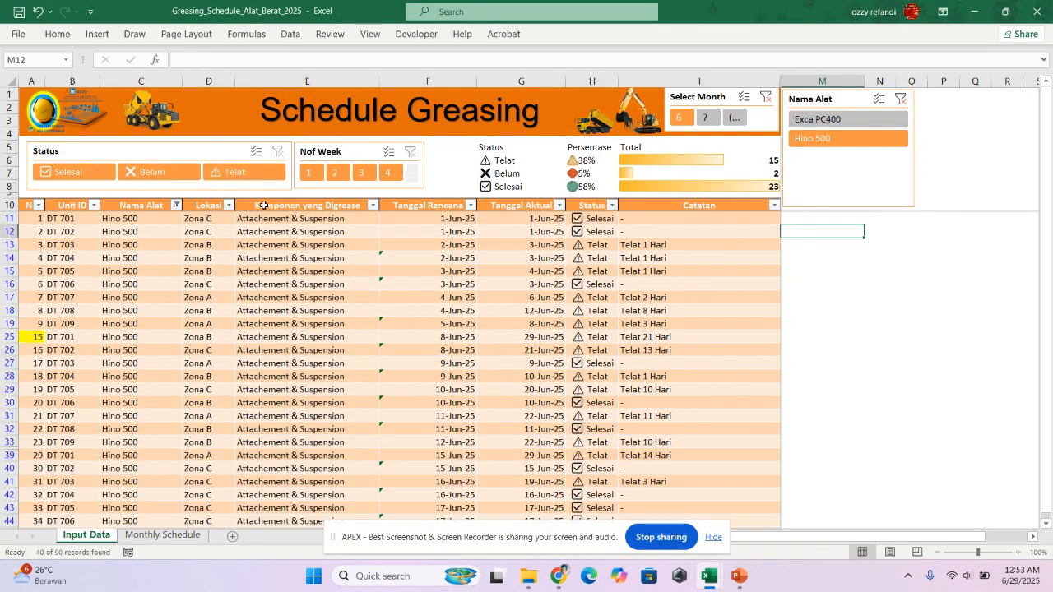
click(633, 234)
click(680, 262)
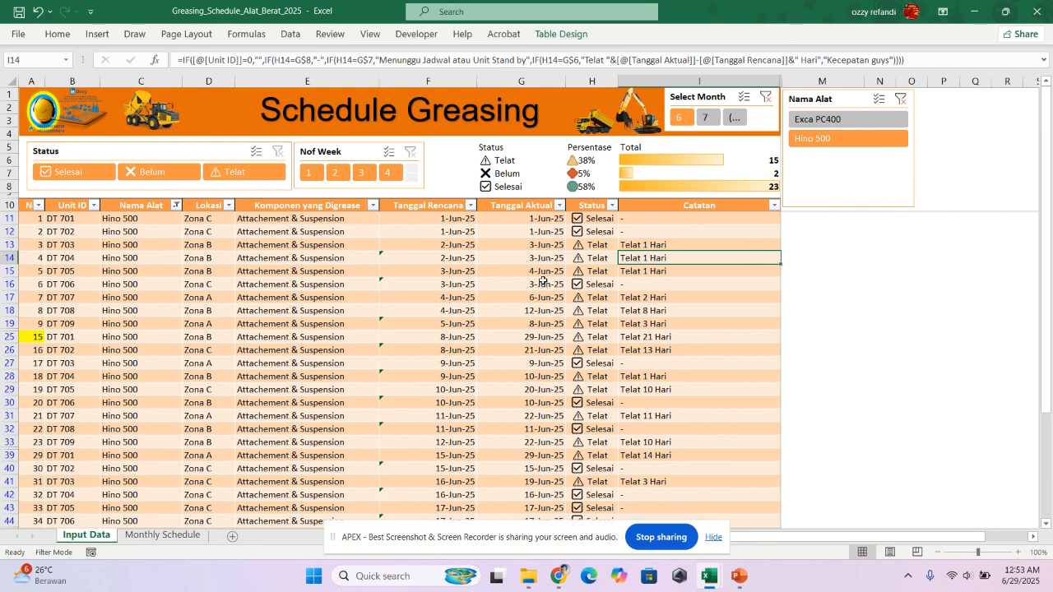
Step: Switch to the Fungsi_Greasing_Dump_Truck presentation in PowerPoint
key(alt+Tab)
key(Tab)
key(Tab)
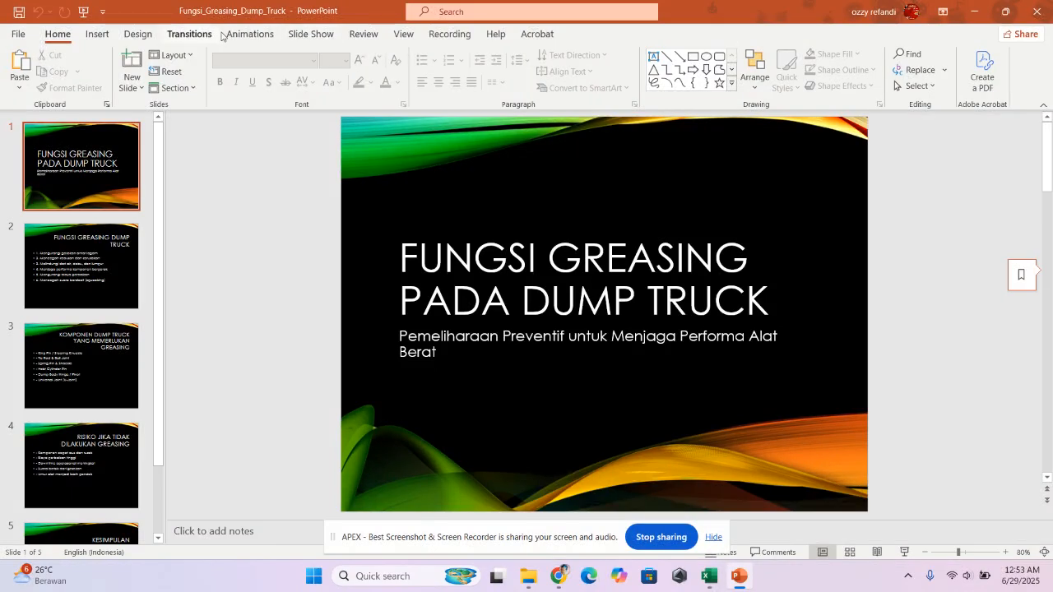
Step: Start the slide show from the beginning and advance to the slide Fungsi Greasing Dump Truck
click(250, 36)
click(191, 35)
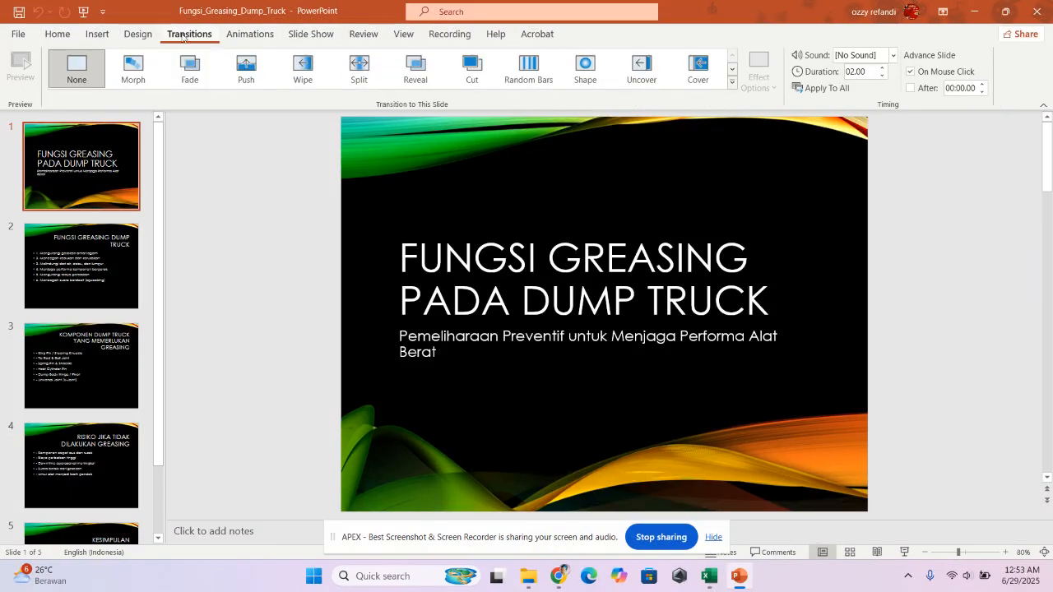
click(138, 34)
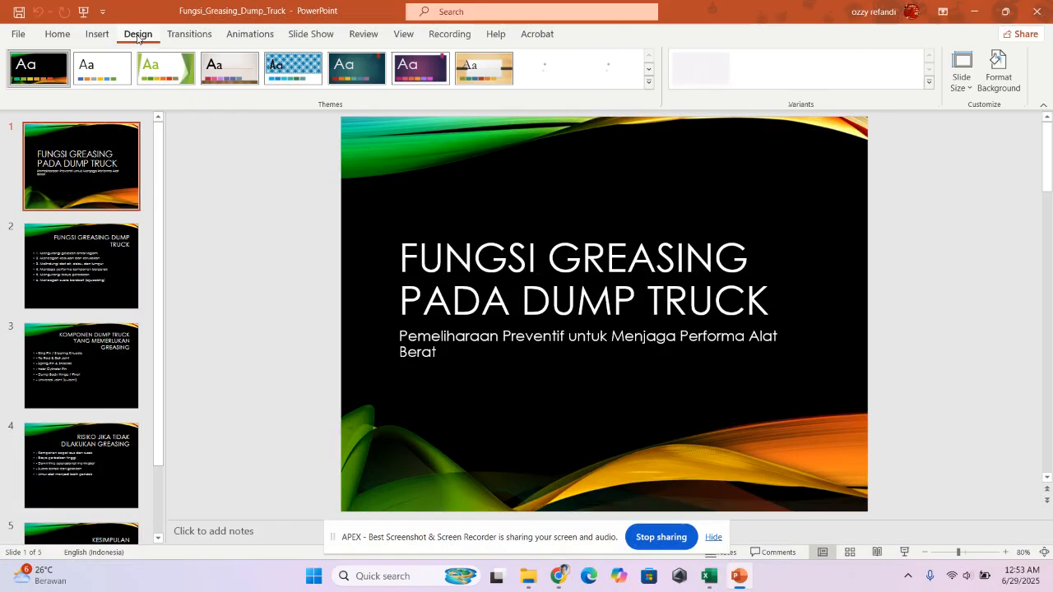
click(290, 36)
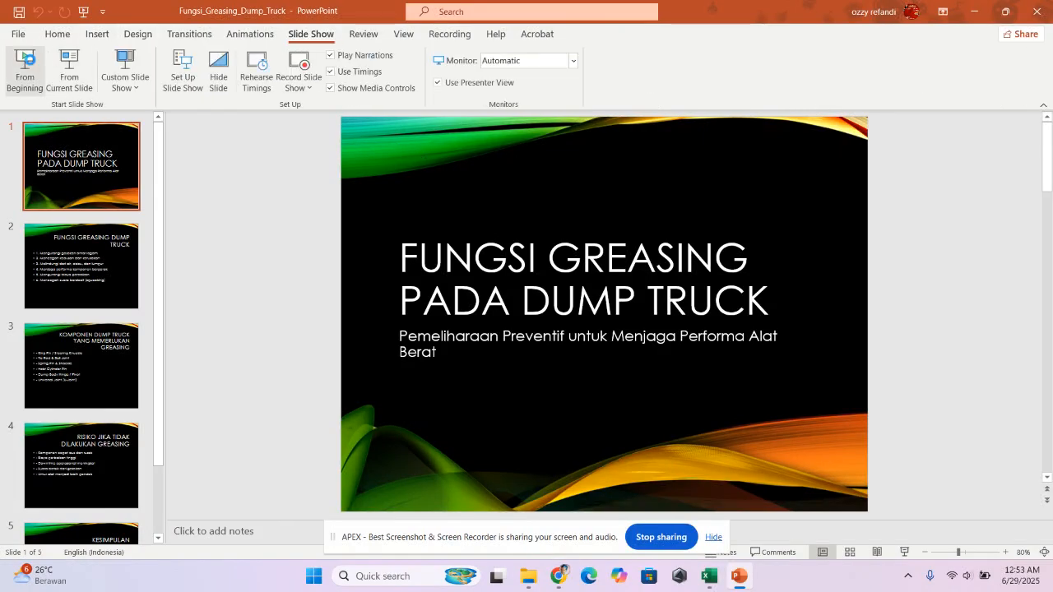
click(30, 64)
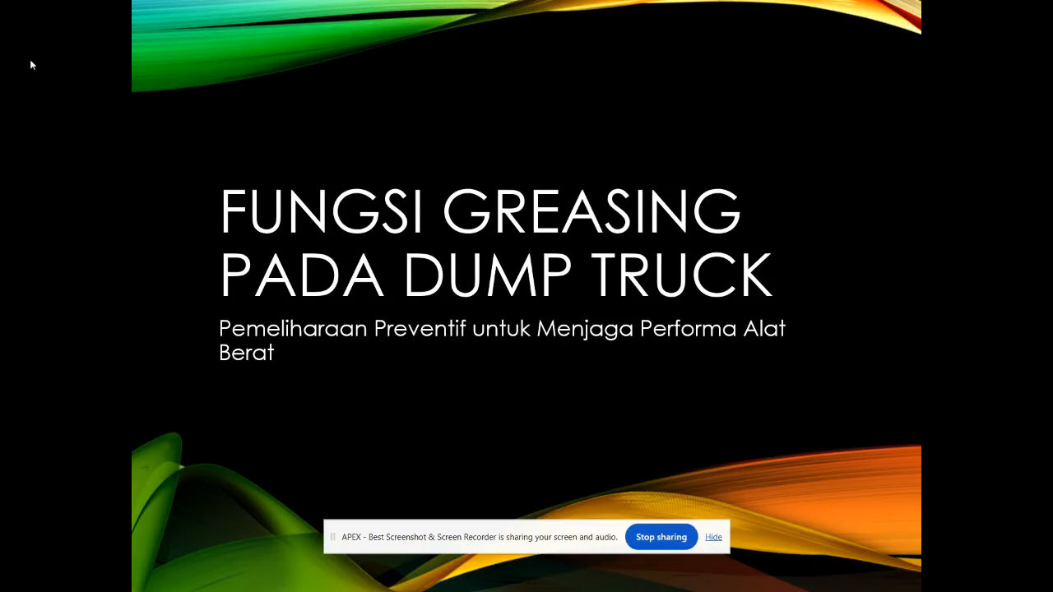
click(136, 99)
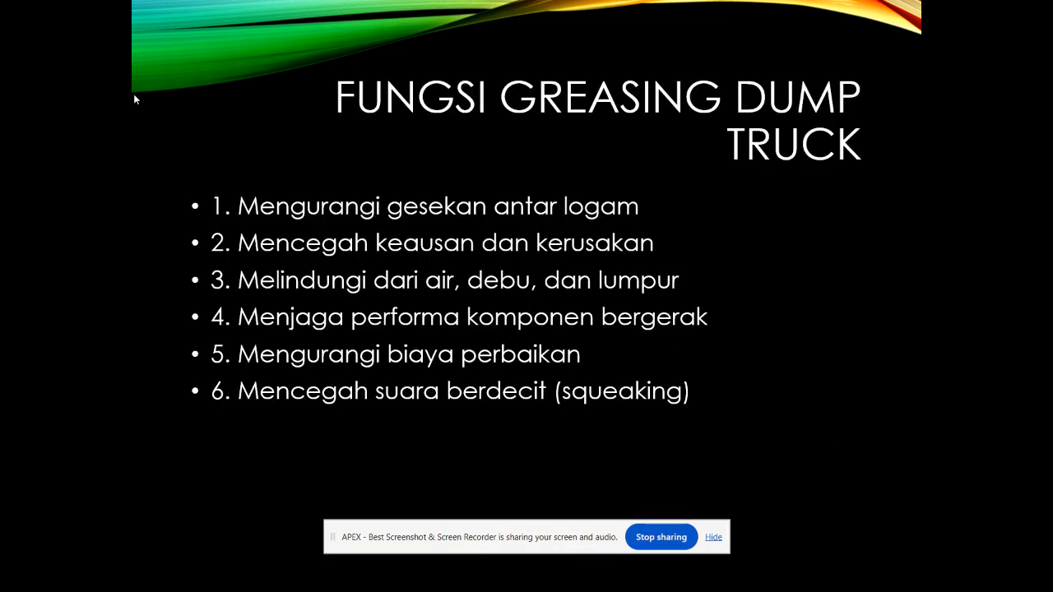